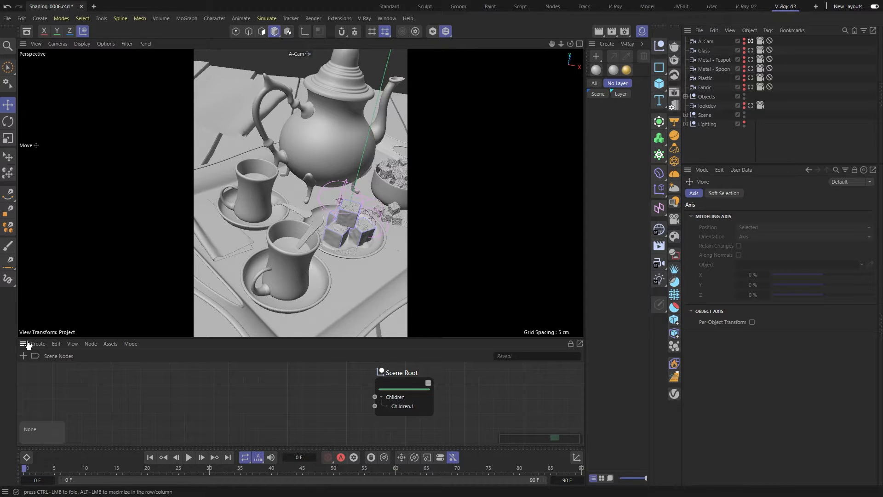
- Dock the node editor beside the viewport and widen the viewport slightly
left_click_drag(534, 314, 579, 305)
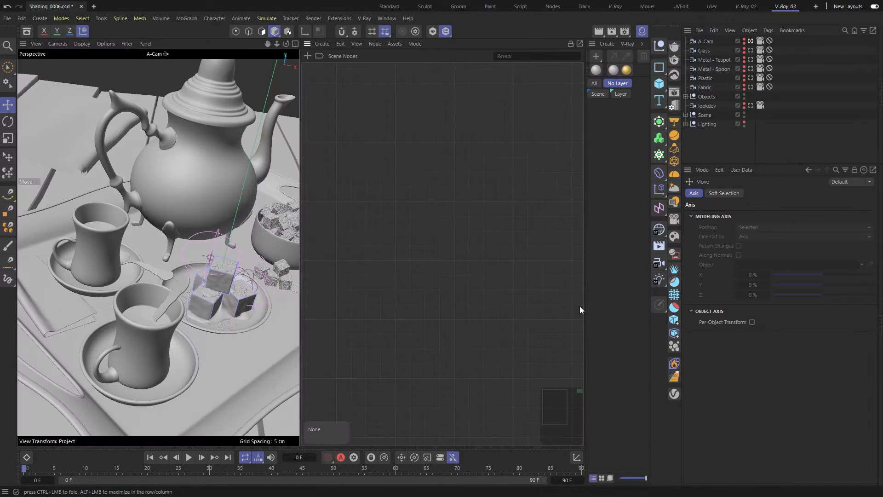
left_click_drag(306, 331, 344, 324)
- Open the V-Ray frame buffer, narrow it to the viewport's width and start an interactive render
left_click(675, 93)
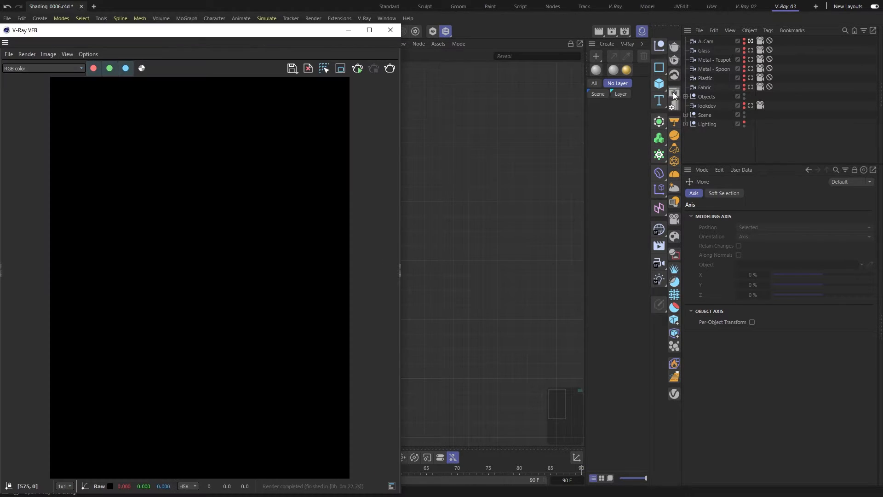
left_click_drag(401, 286, 341, 285)
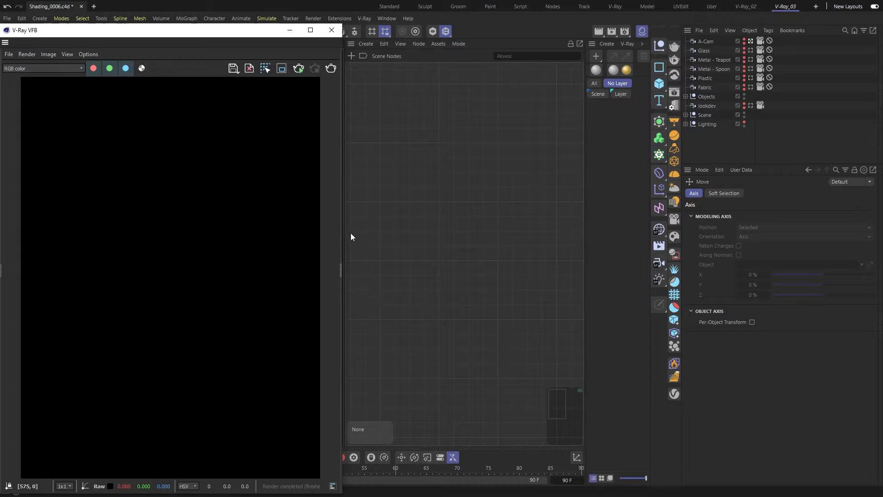
left_click(299, 71)
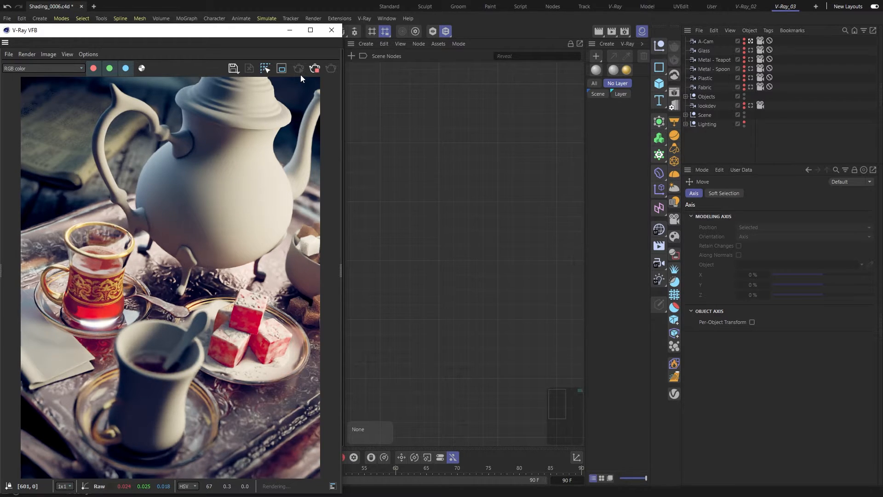
- Look through the Glass camera and create a V-Ray Node Material, moving its V-Ray Material node slightly away from the Material node
left_click(749, 51)
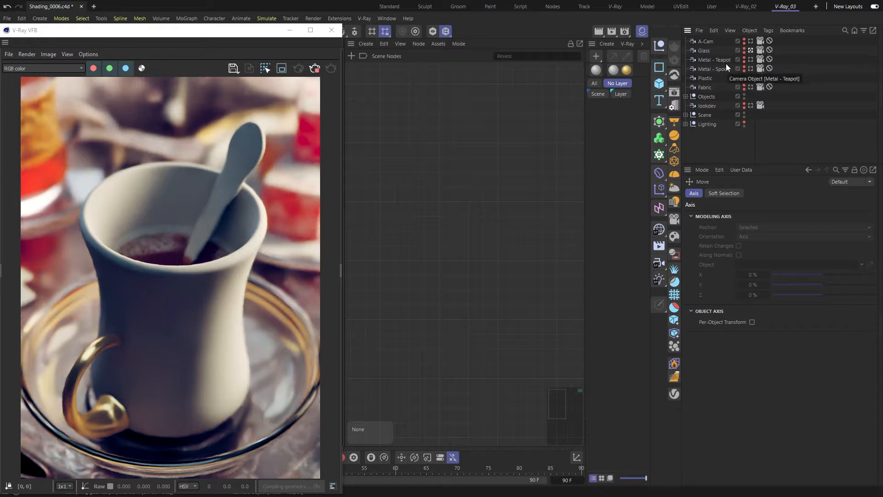
left_click(628, 44)
mouse_move(635, 61)
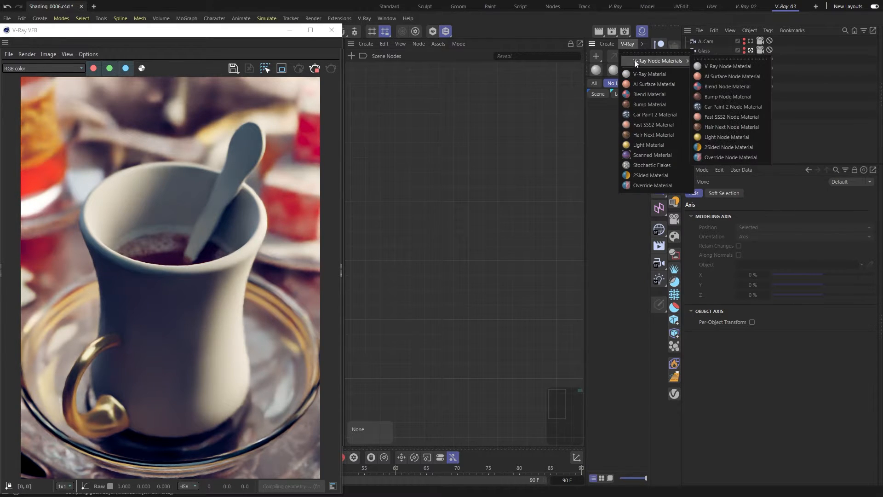
left_click(722, 67)
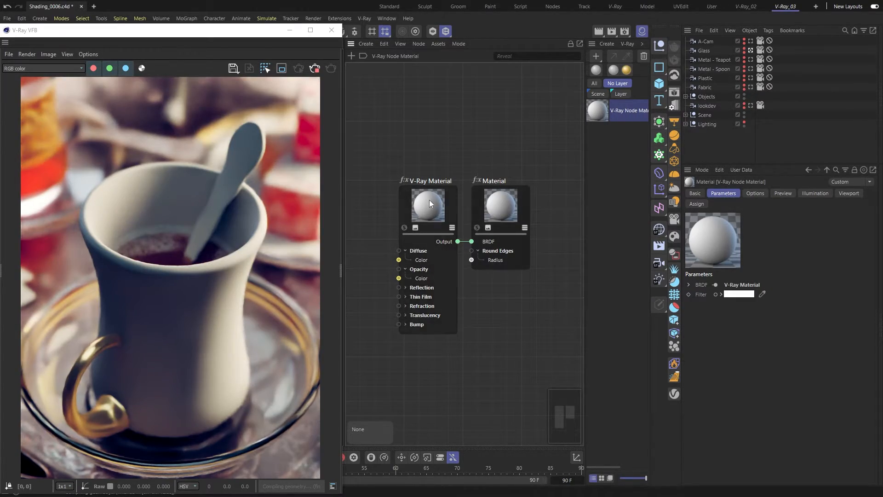
mouse_move(426, 201)
left_mouse_down()
mouse_move(422, 214)
mouse_move(411, 191)
mouse_move(426, 181)
mouse_move(419, 187)
left_mouse_up()
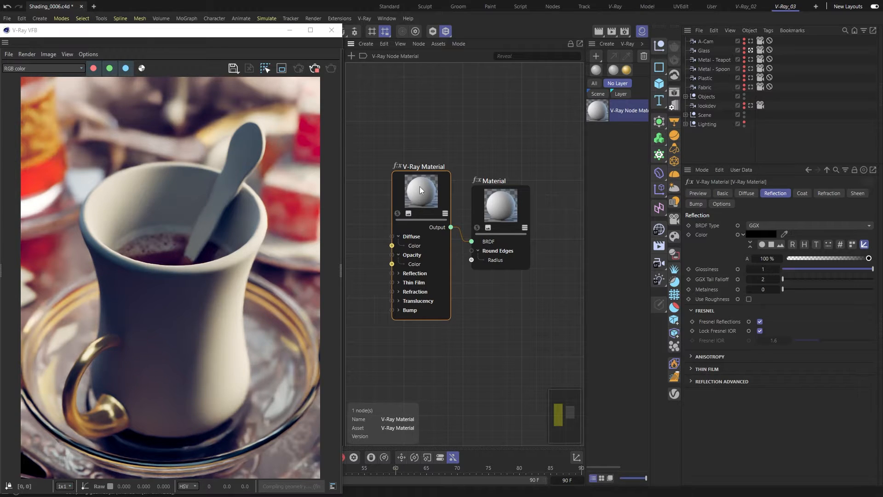
- Rename the new V-Ray Node Material as Glass
double_click(621, 111)
type("Glass")
key("Return")
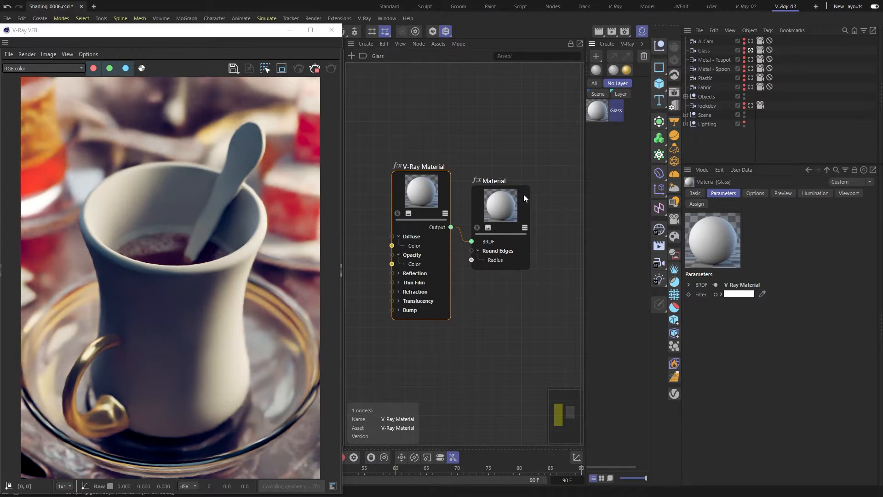
- Pick the front tea glass body in the render, apply the Glass material to it and expand the Objects group
right_click(213, 281)
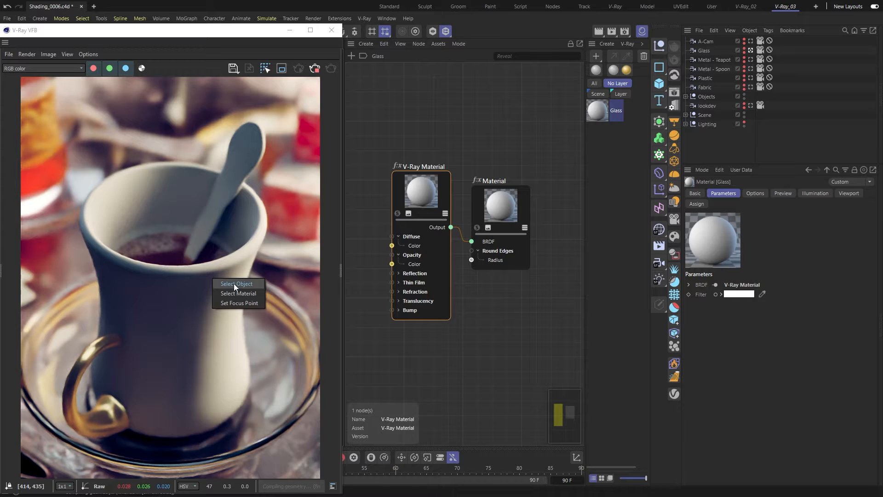
left_click(233, 284)
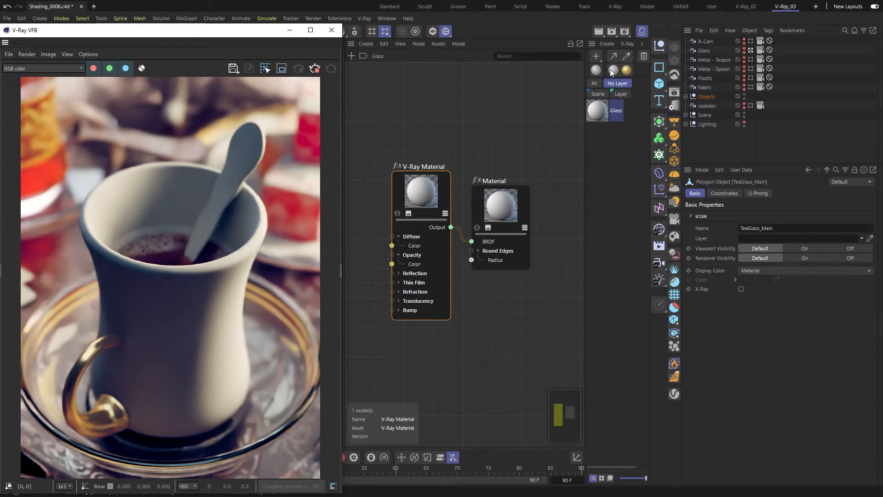
left_click(614, 56)
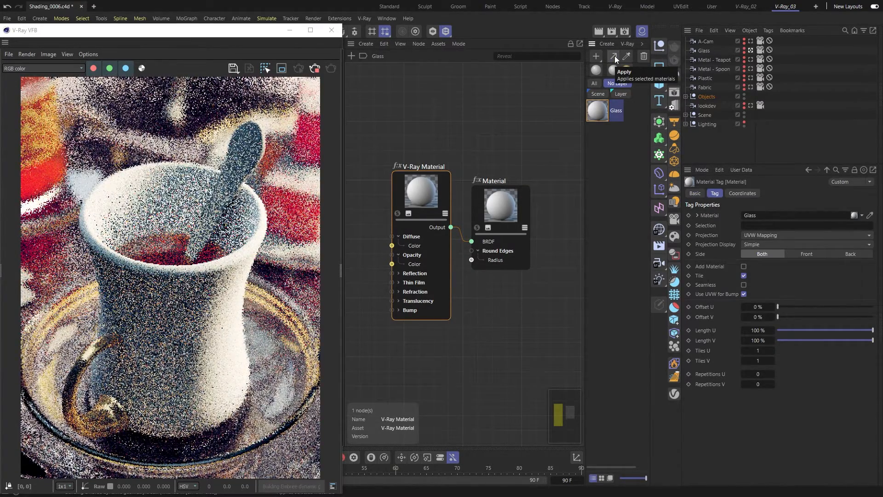
left_click(686, 96)
mouse_move(619, 114)
left_mouse_down()
mouse_move(709, 114)
mouse_move(613, 112)
left_mouse_up()
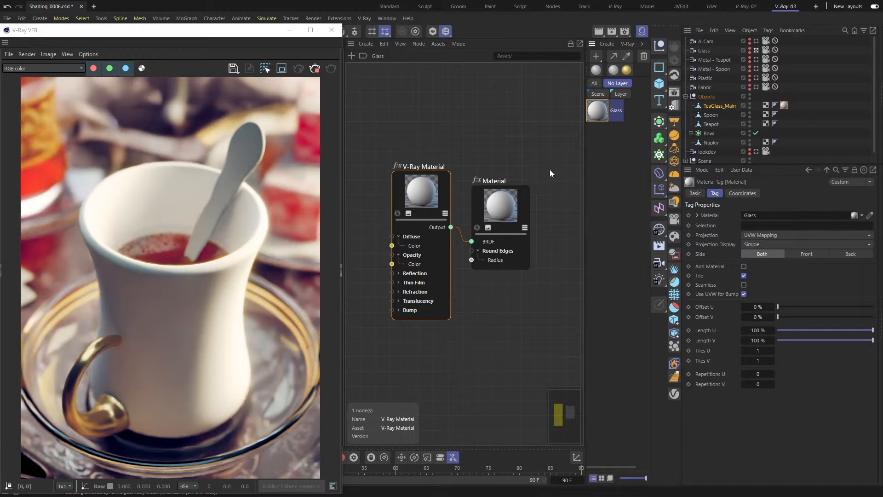
- Set the diffuse color of the Glass V-Ray Material node to black with a value of 0%
left_click(445, 198)
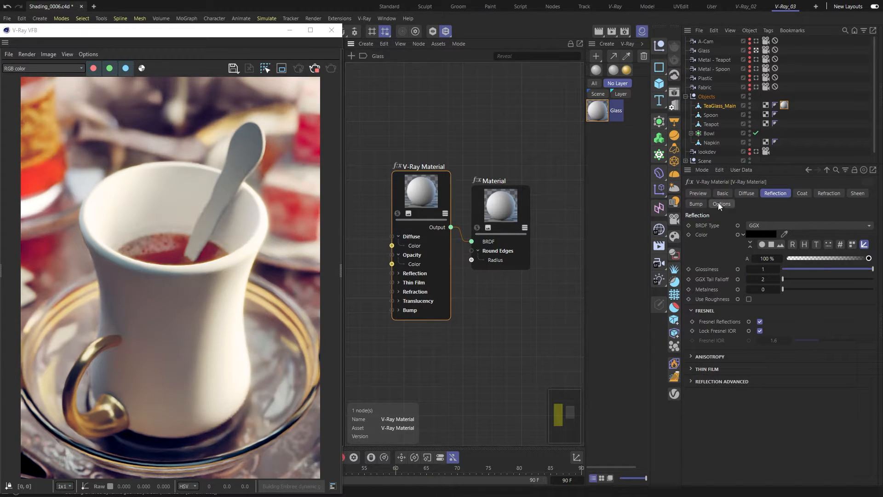
left_click(745, 194)
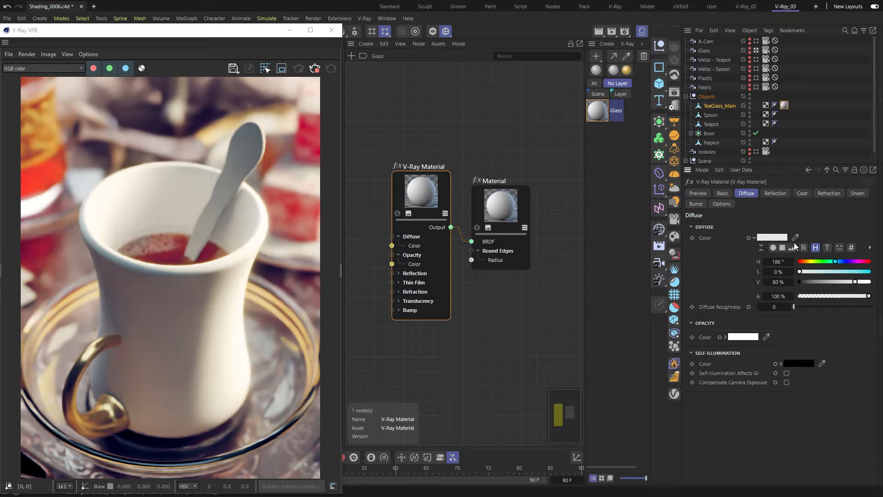
left_click_drag(849, 281, 799, 283)
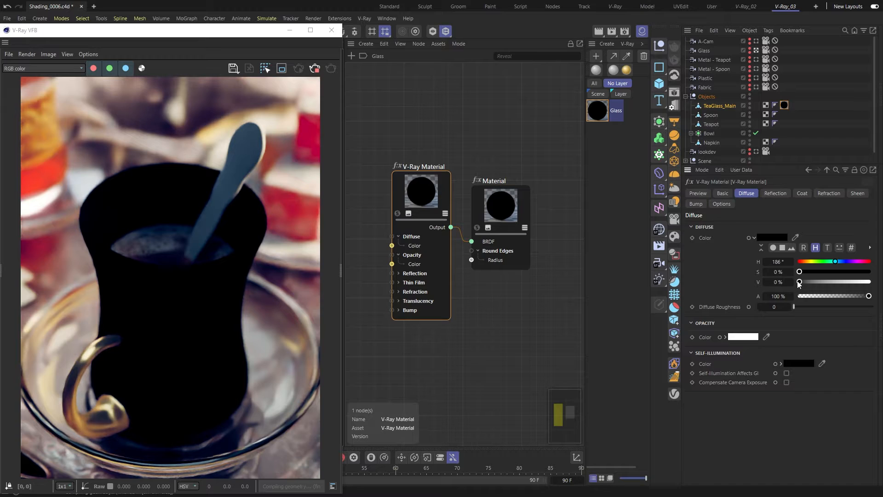
- Set the Glass material's reflection color to white using HSV with a value of 100%
left_click(775, 193)
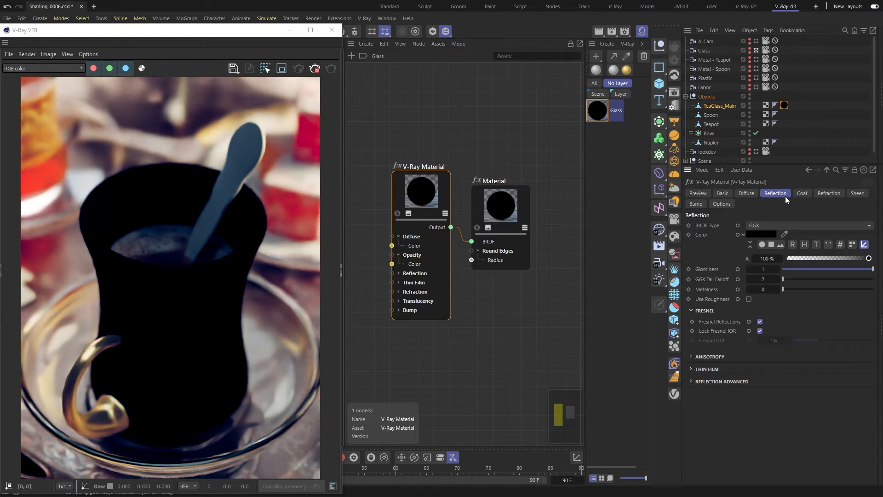
left_click(804, 244)
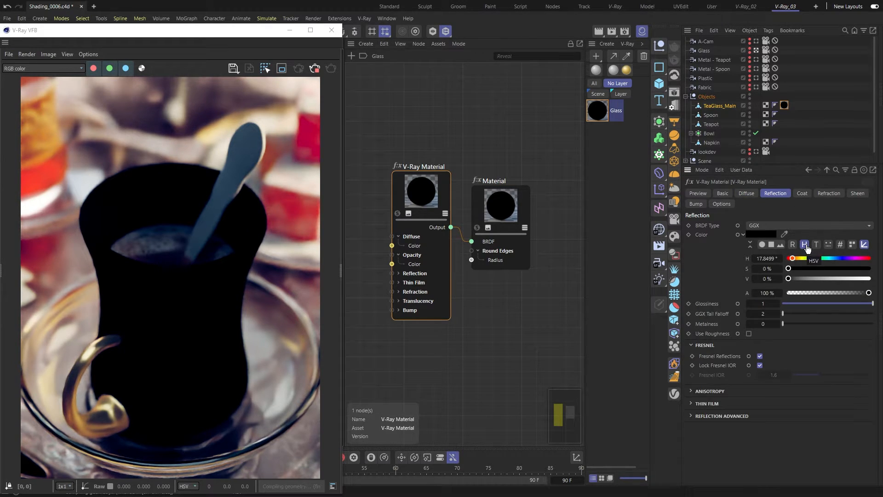
left_click_drag(790, 277, 872, 285)
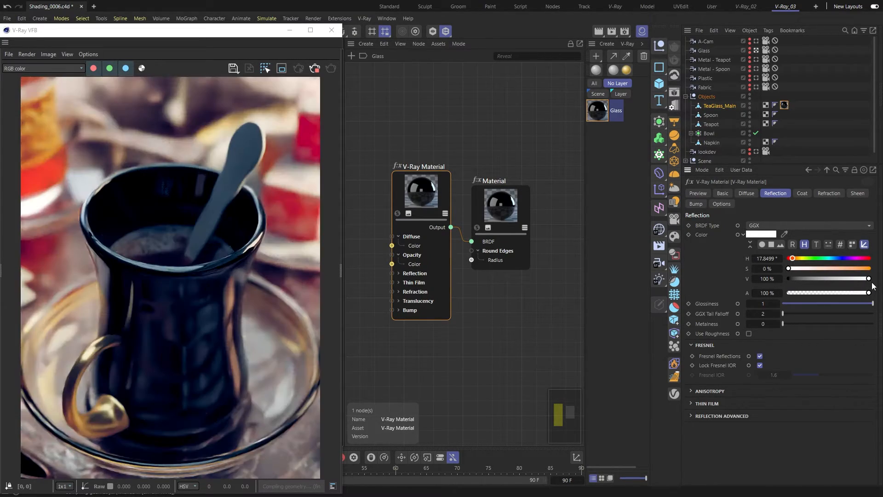
- Set the Glass material's refraction color to white with a value of 100%
left_click(830, 195)
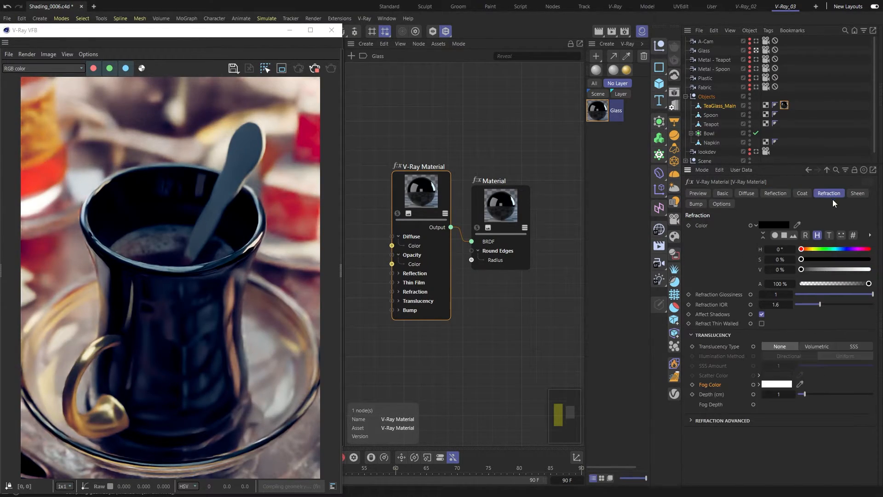
left_click_drag(802, 269, 871, 274)
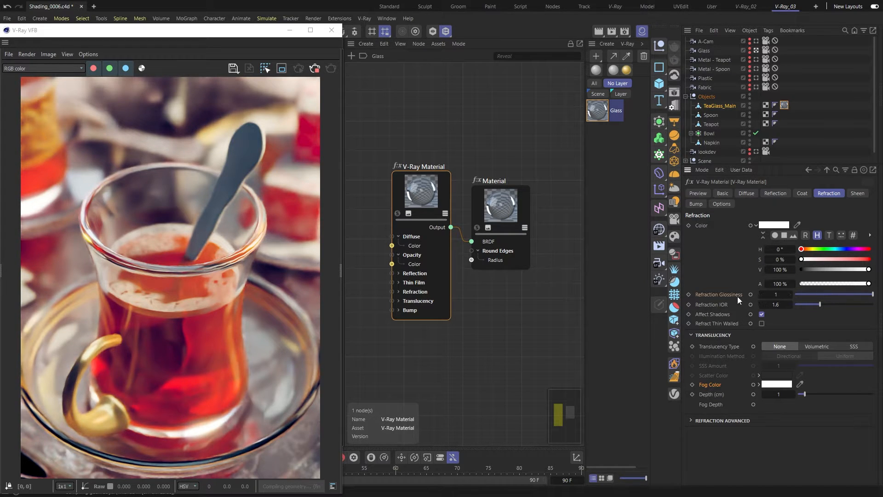
- Test a refraction glossiness of 0.85 on the Glass material and restore it to 1
left_click(860, 294)
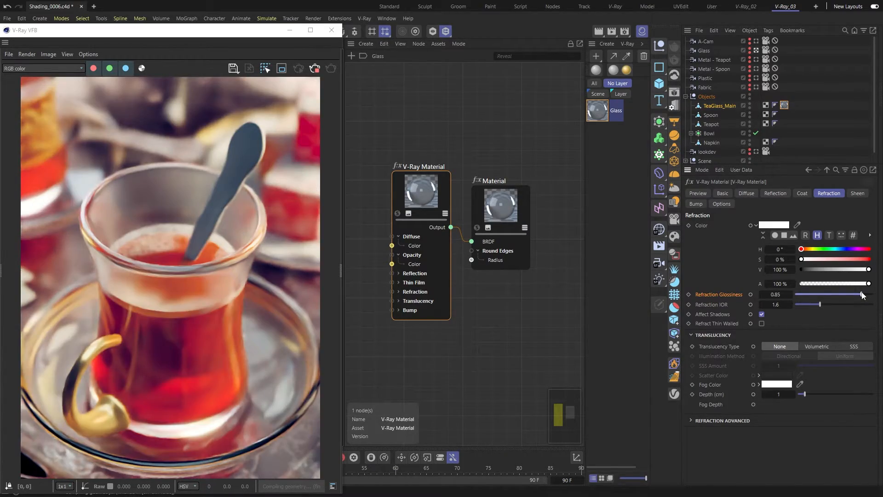
left_click_drag(862, 294, 874, 295)
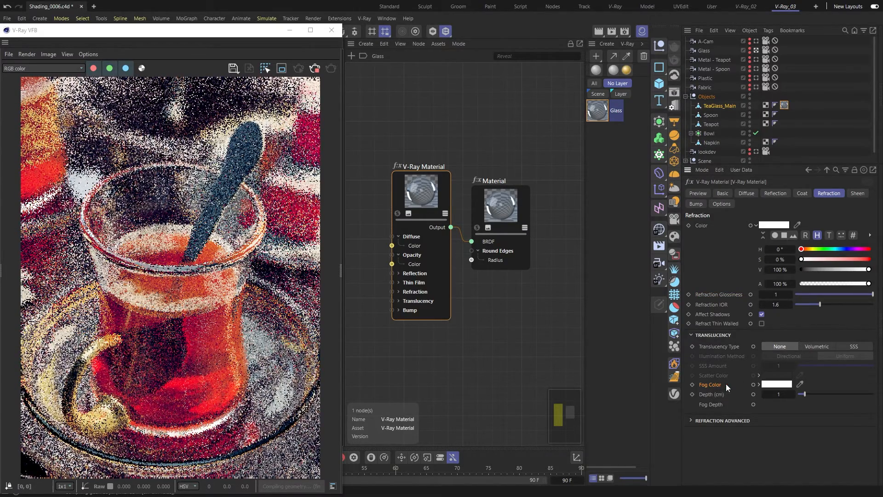
- Try a green fog color with 79% saturation on the Glass material, testing fog depths of 4.52 and 0.89 cm
left_click(758, 384)
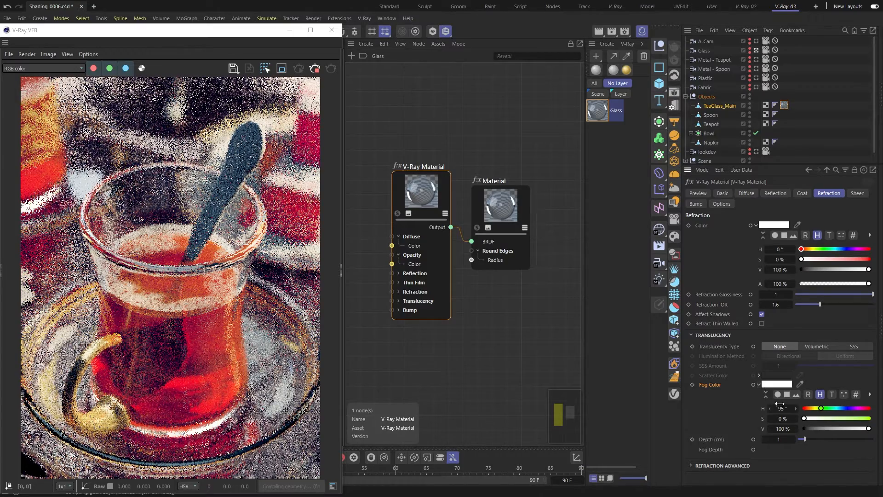
left_click_drag(803, 418, 853, 418)
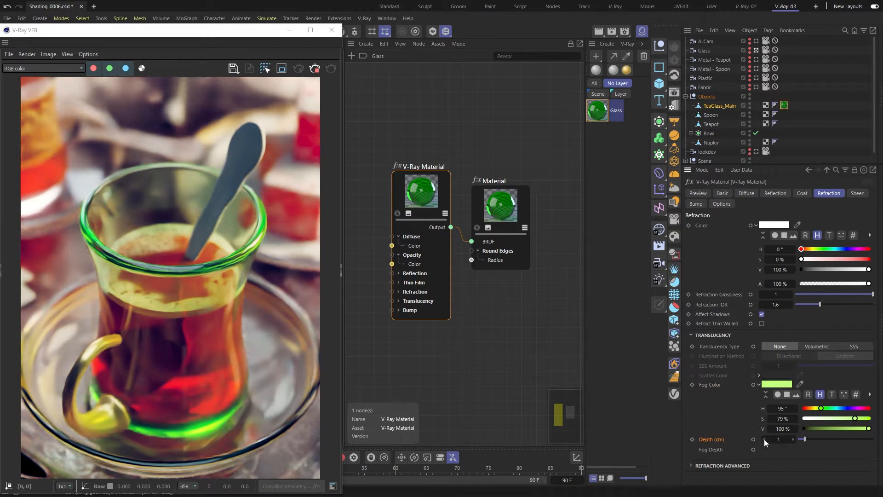
left_click_drag(811, 439, 831, 439)
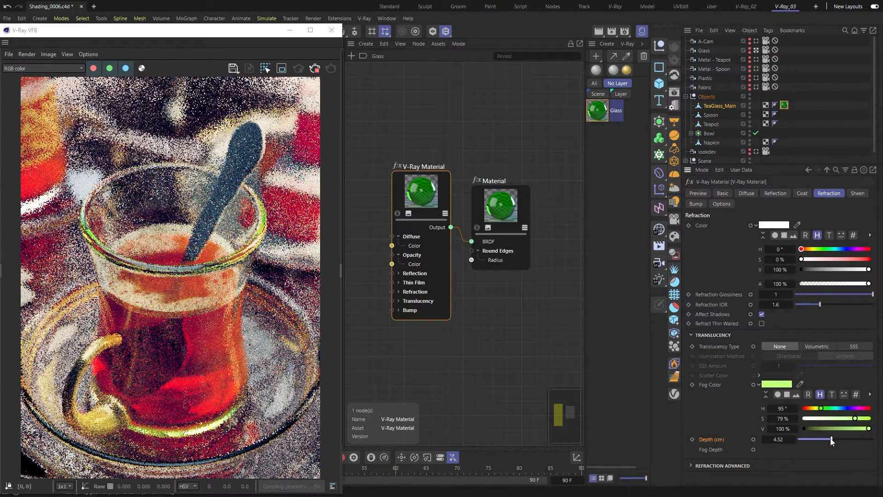
left_click_drag(831, 439, 805, 439)
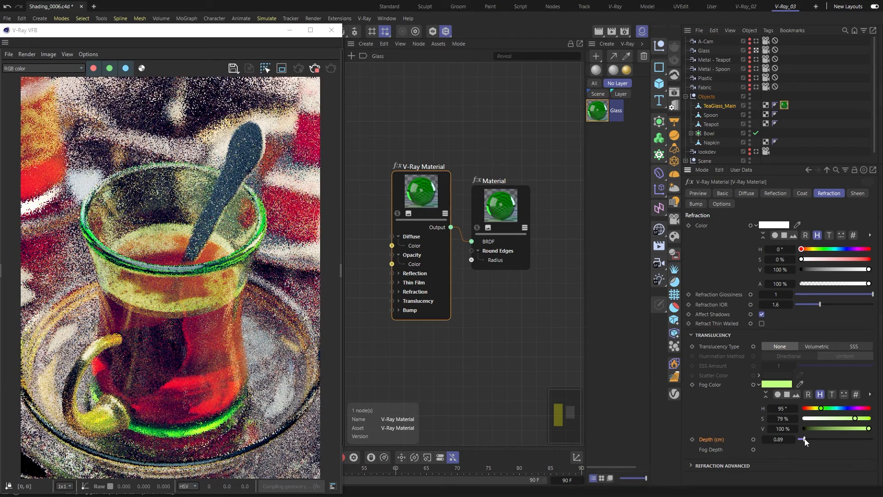
- Reset the Glass material's fog depth to 1 cm and return its fog color to white with 0% saturation
right_click(795, 438)
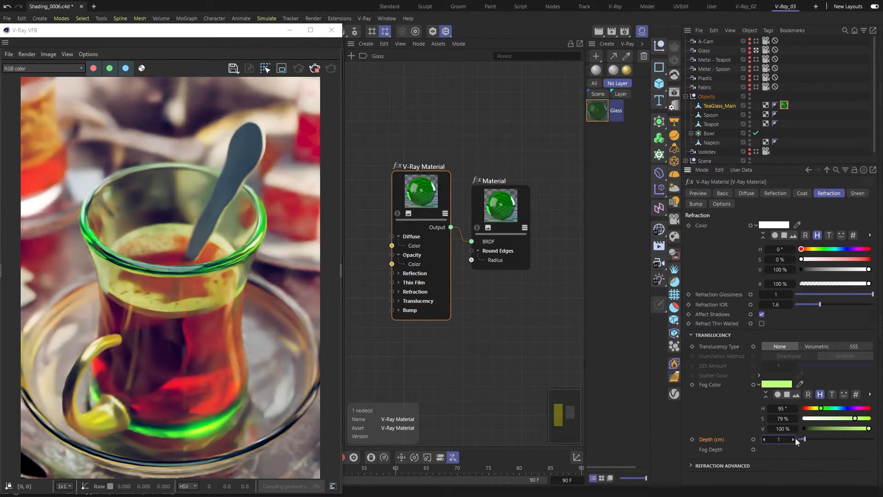
left_click(803, 418)
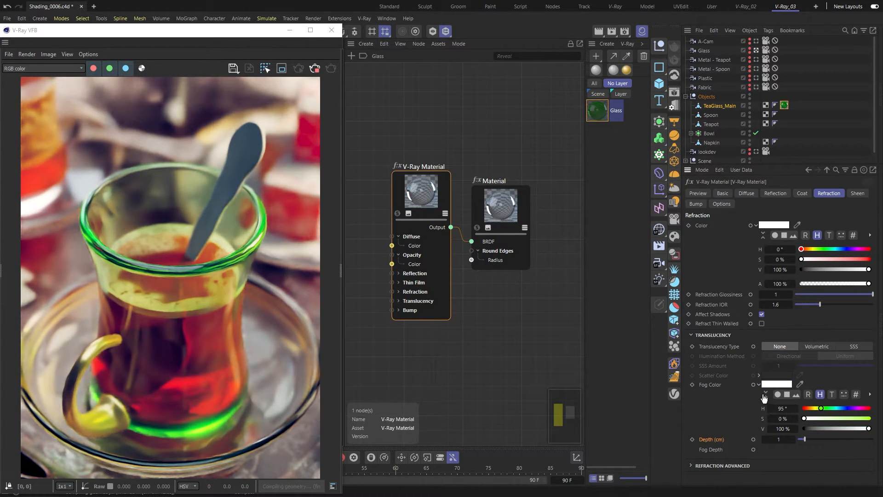
left_click(758, 384)
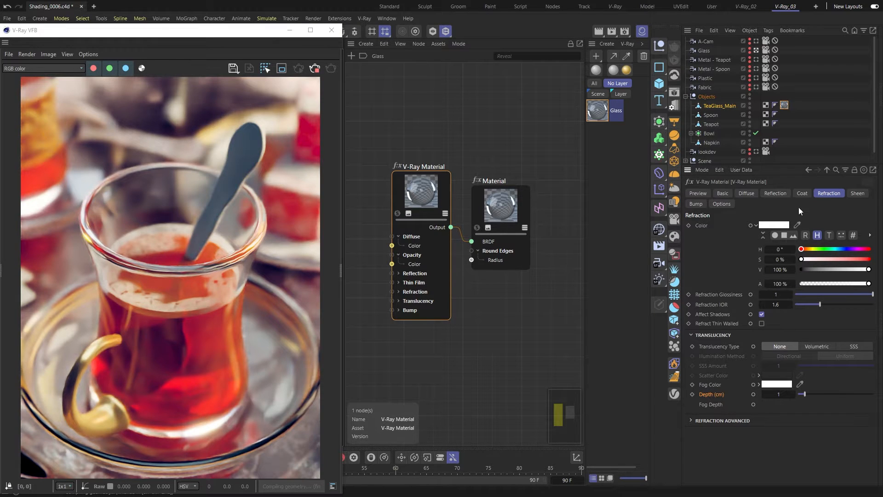
- Look through the Metal - Teapot camera and create another V-Ray Node Material
left_click(756, 60)
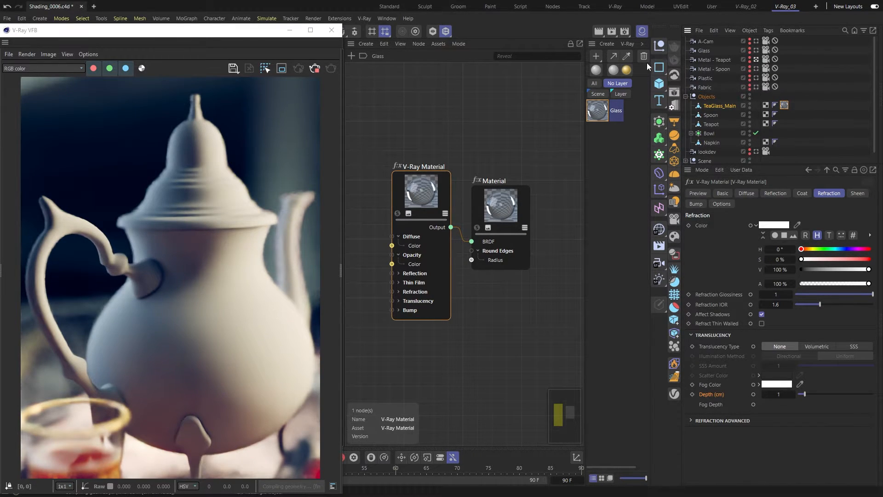
left_click(627, 45)
mouse_move(634, 58)
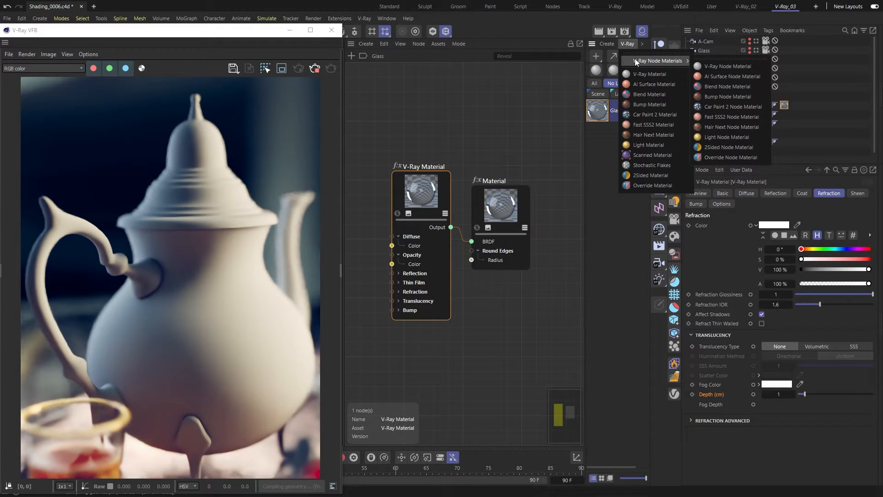
left_click(706, 65)
- Rename the newly created material as Teapot
double_click(637, 110)
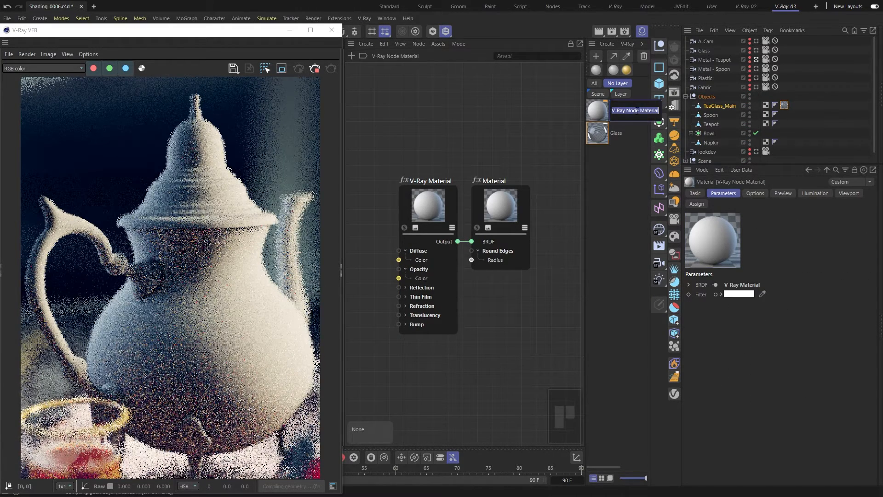
type("Te")
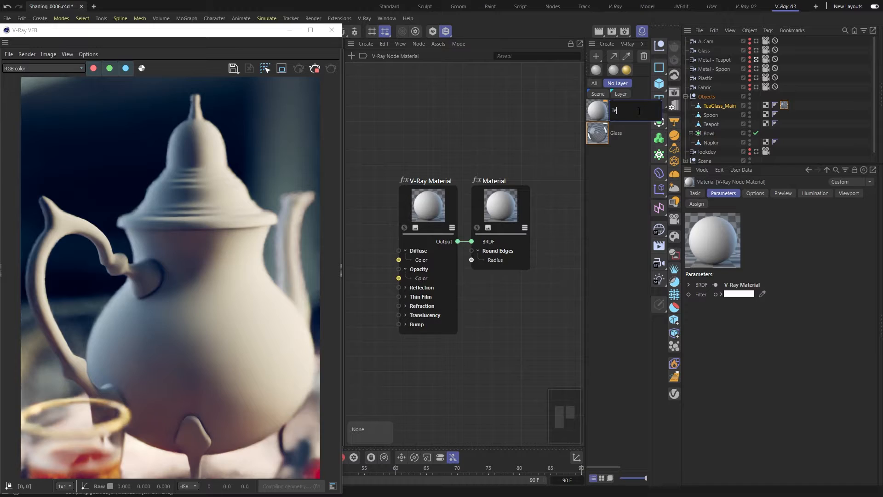
type("apot")
key("Return")
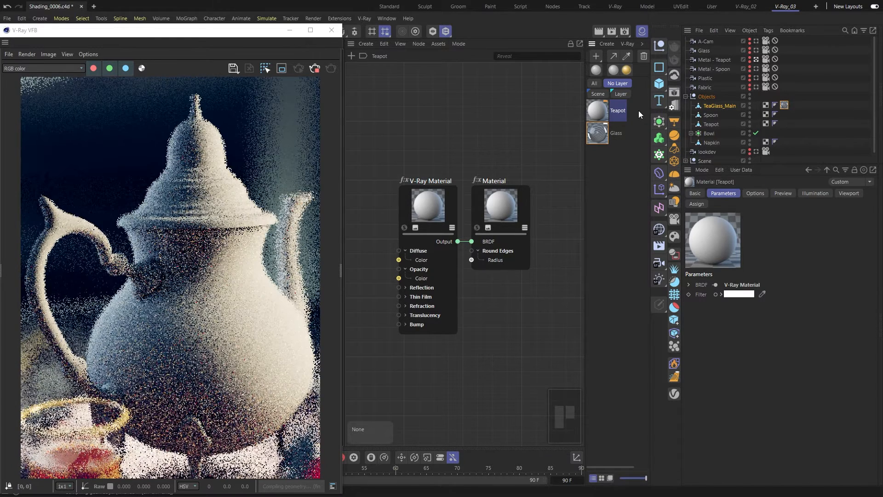
- Apply the Teapot material to the Teapot object and set its diffuse color to black with 0% value
left_click_drag(613, 113, 704, 128)
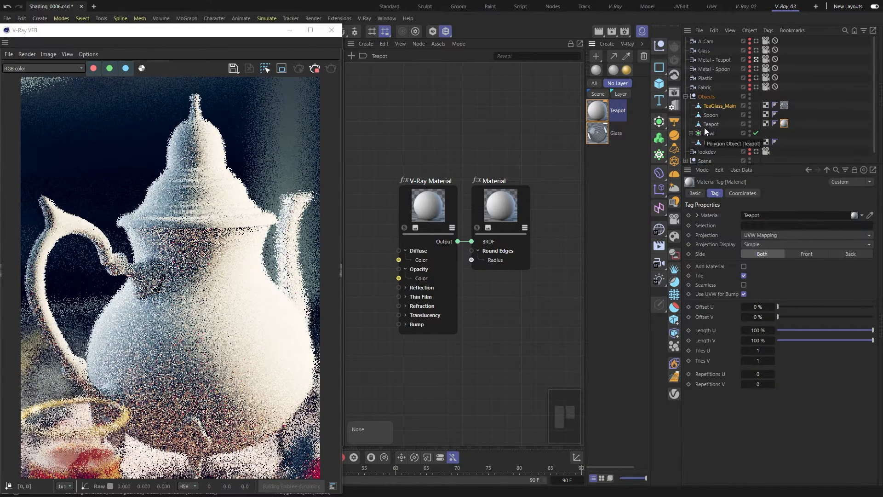
left_click(440, 207)
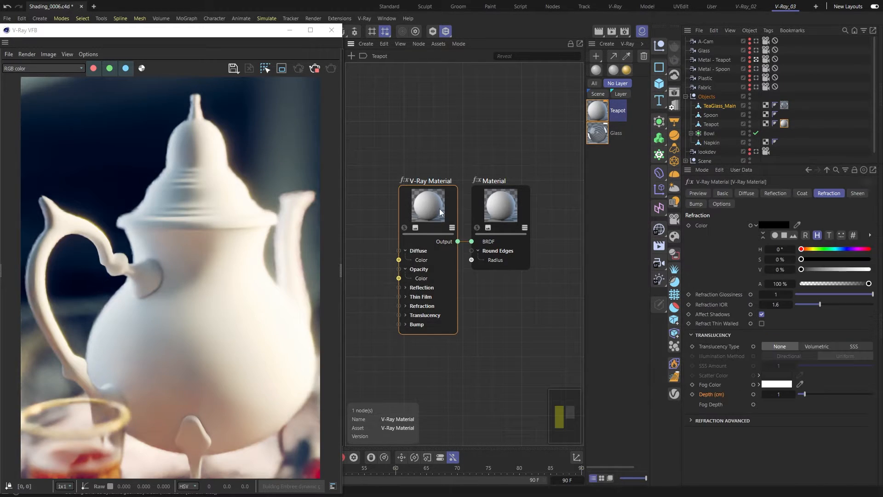
left_click(746, 194)
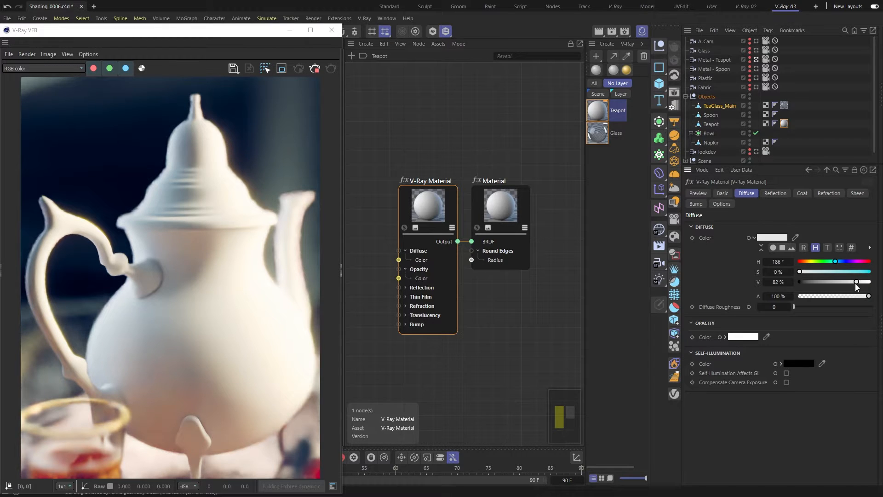
left_click_drag(854, 283, 798, 285)
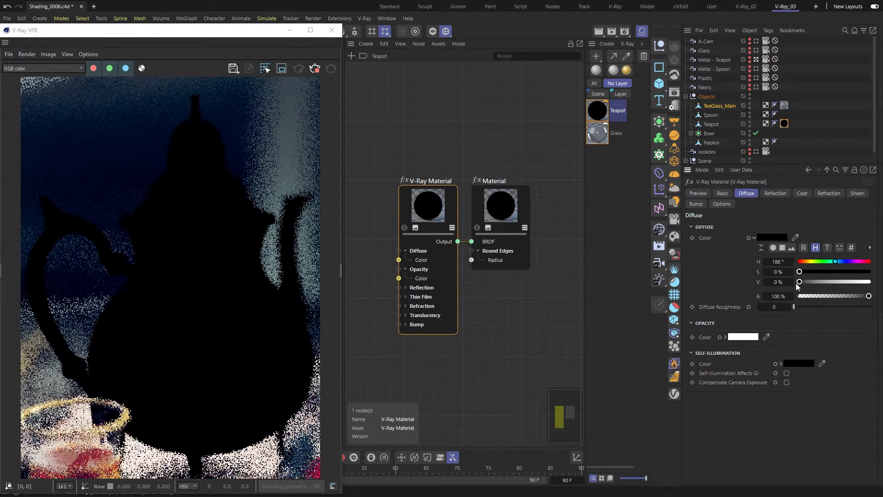
- Set the Teapot material's reflection color to white at 100% value, unlock the Fresnel IOR and set it to 18
left_click(775, 193)
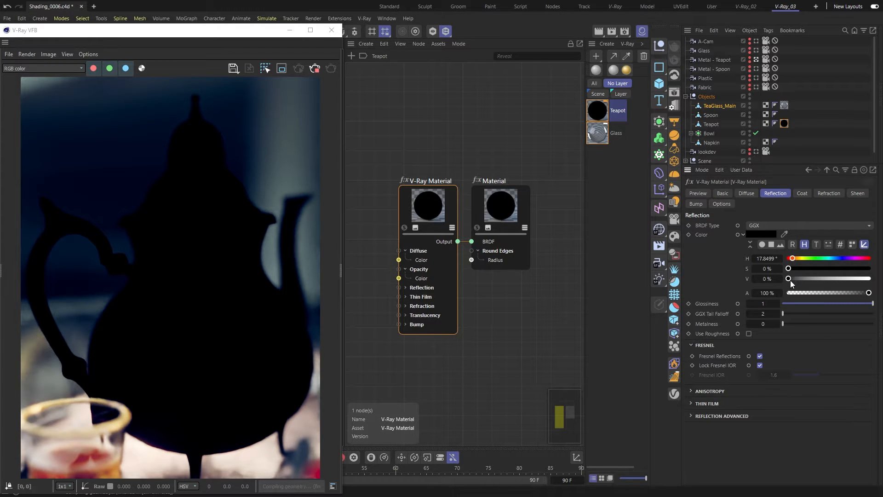
left_click_drag(790, 280, 868, 287)
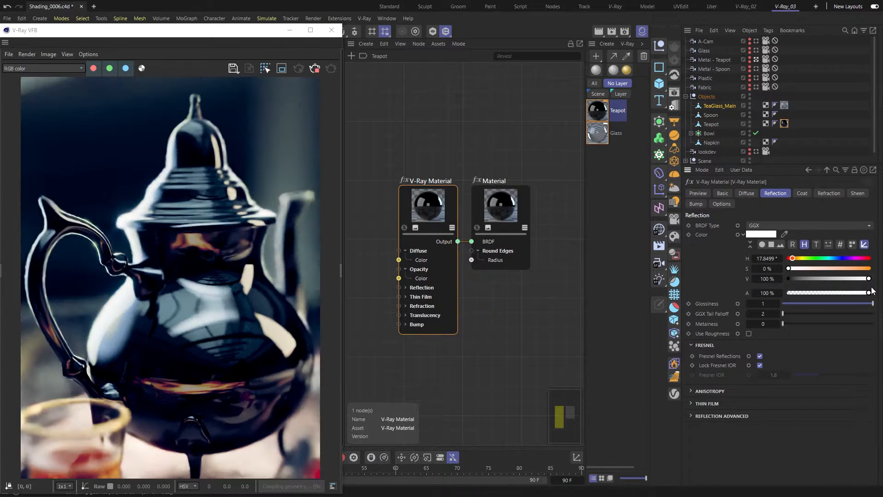
left_click(760, 365)
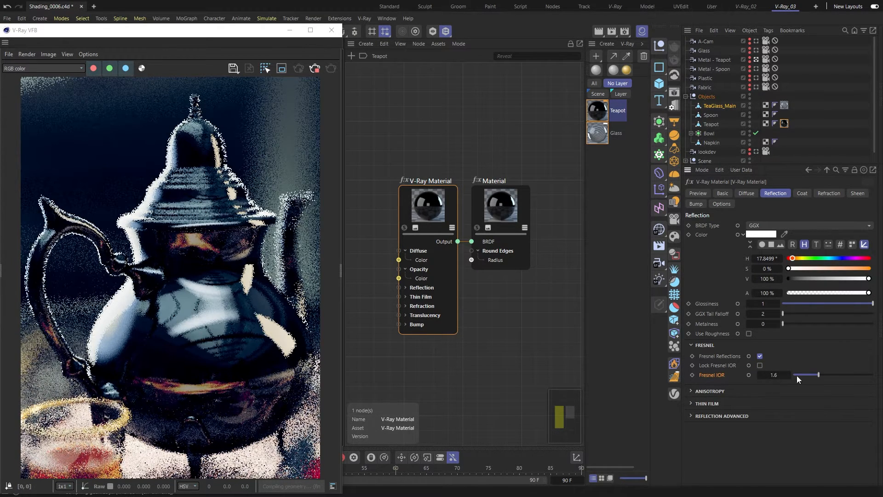
left_click_drag(818, 374, 873, 376)
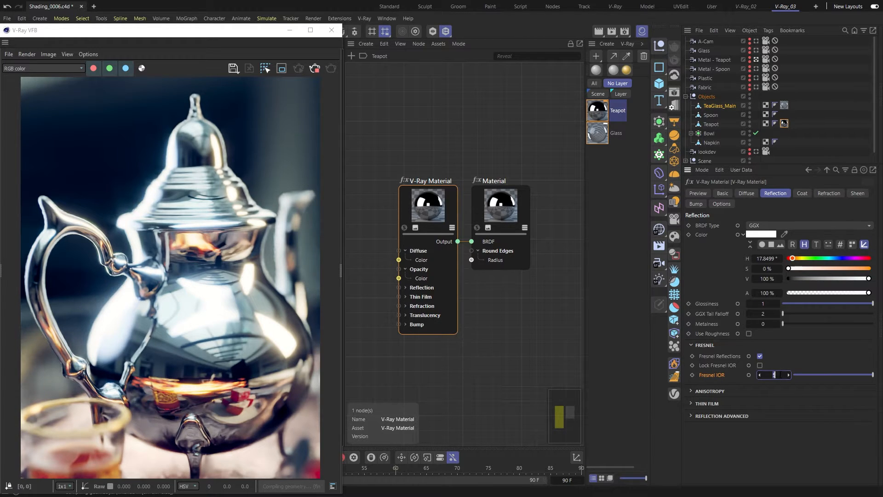
type("18")
key("Return")
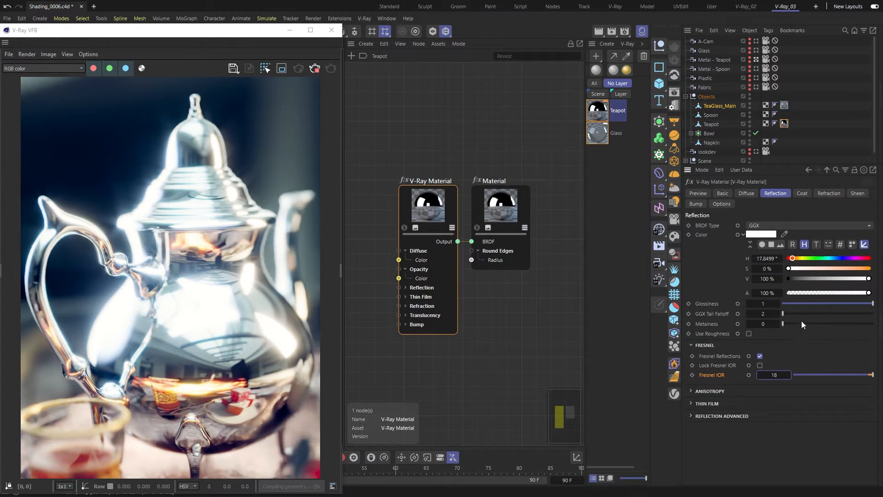
- Tint the Teapot material's reflection color with 32% saturation and 39% value, and set the reflection glossiness to 0.75
left_click_drag(791, 270, 815, 271)
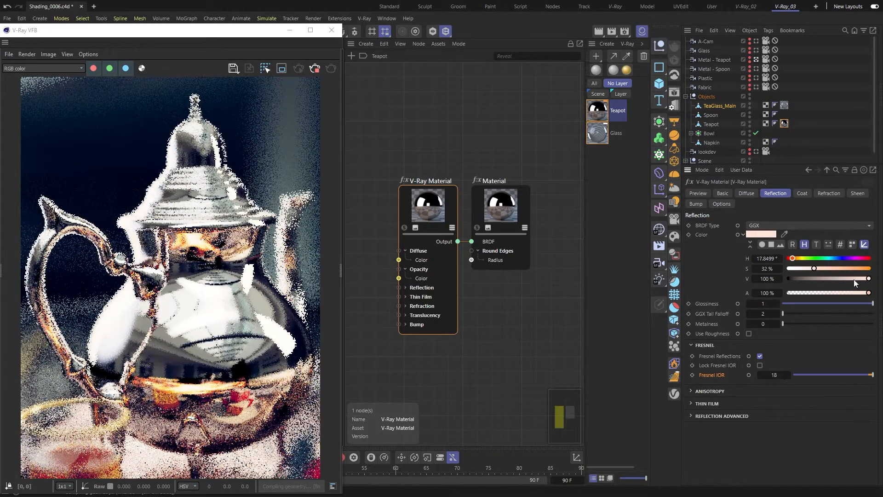
left_click_drag(869, 278, 819, 280)
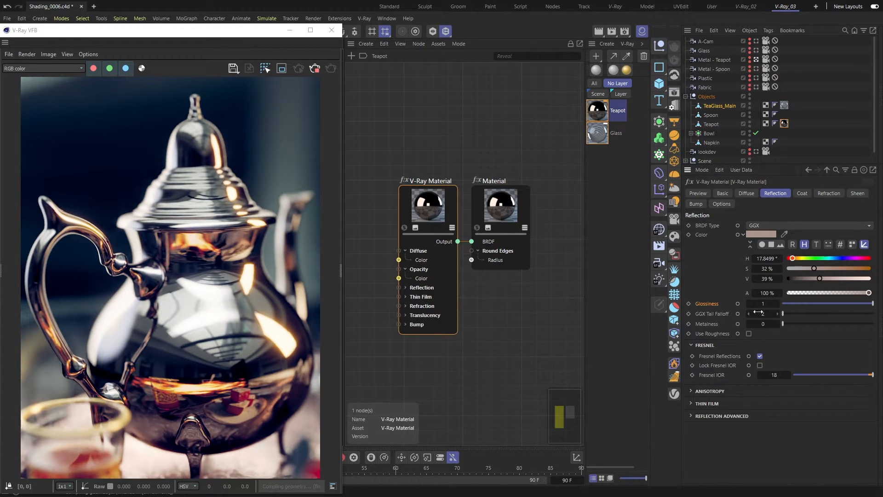
left_click_drag(873, 304, 866, 304)
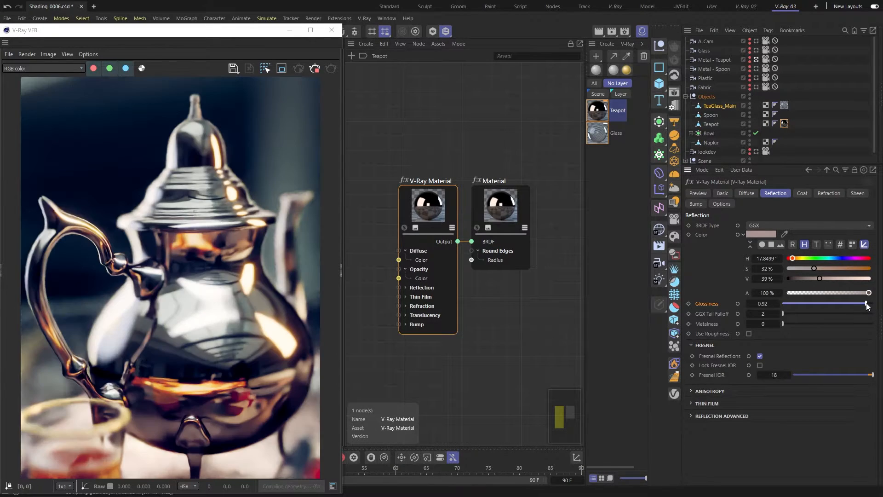
left_click_drag(843, 306, 831, 307)
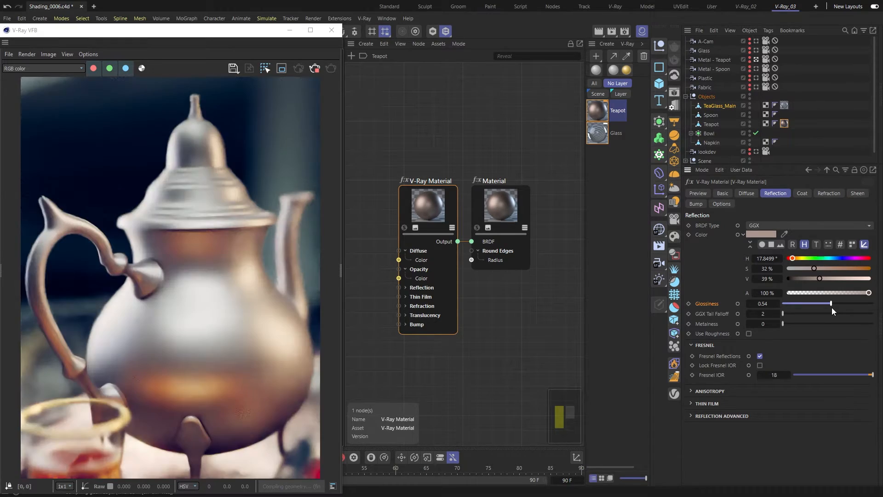
left_click_drag(832, 306, 850, 305)
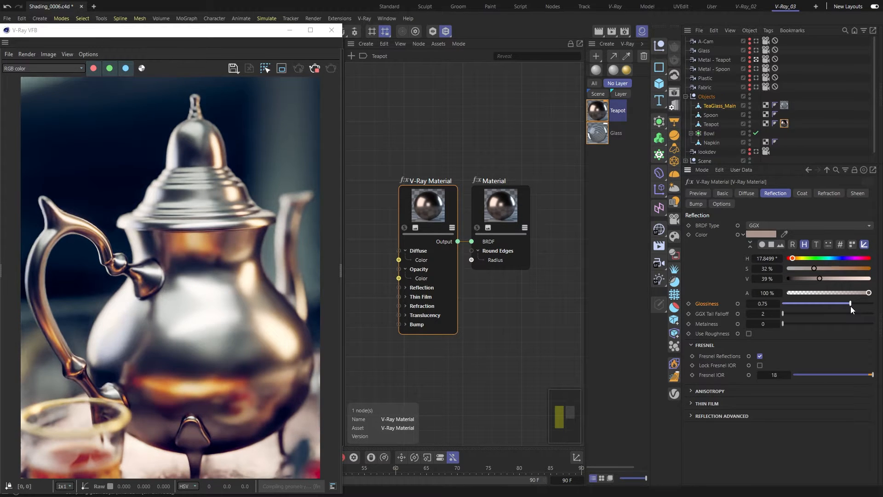
- Add the teapot's grey bitmap texture to the node graph and connect its output to the V-Ray Material's Bump Map input
left_click_drag(875, 367, 378, 358)
middle_click_drag(459, 363, 546, 368)
left_click_drag(451, 346, 385, 302)
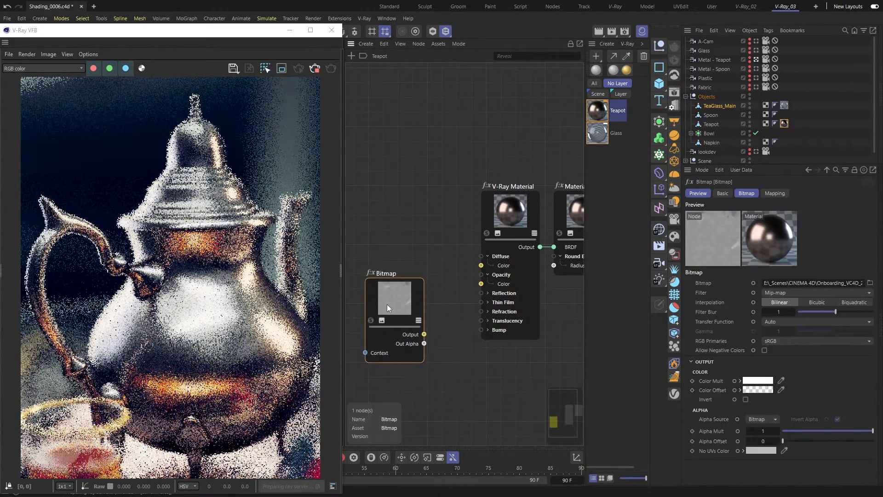
left_click(488, 330)
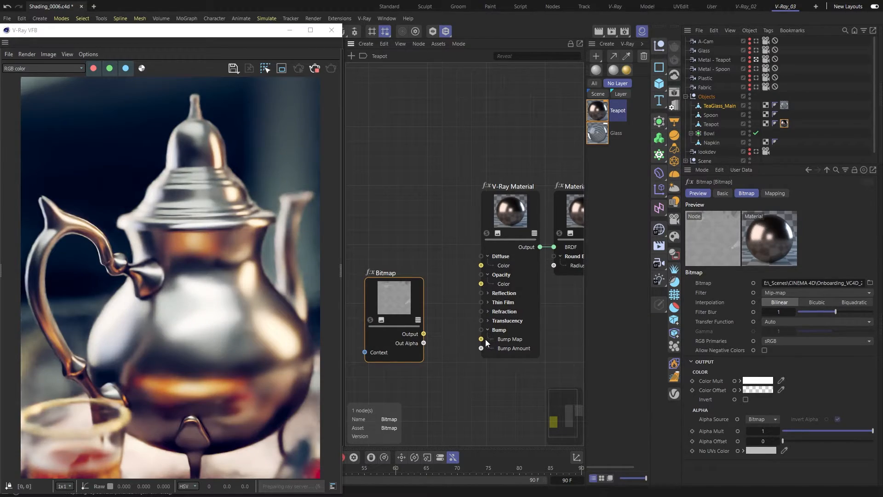
left_click_drag(423, 333, 423, 334)
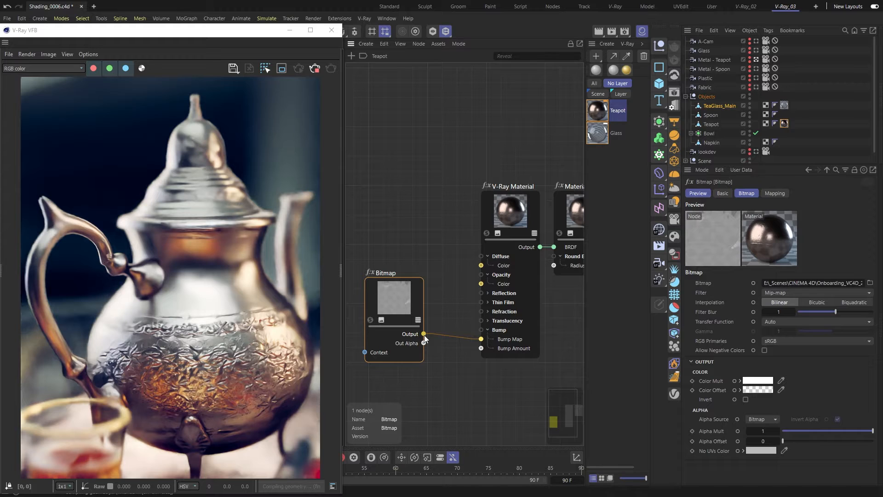
- Try a bump amount of 0.05 on the Teapot material, and set it to 0.5
left_click(519, 215)
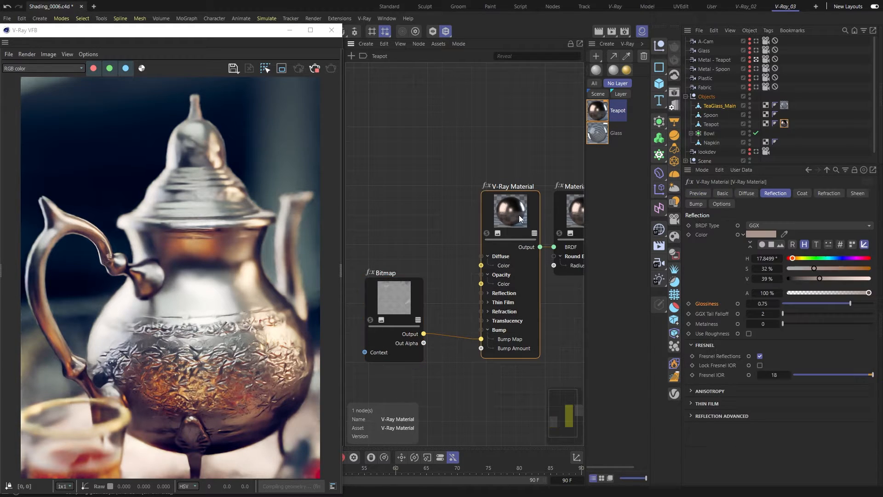
left_click(696, 205)
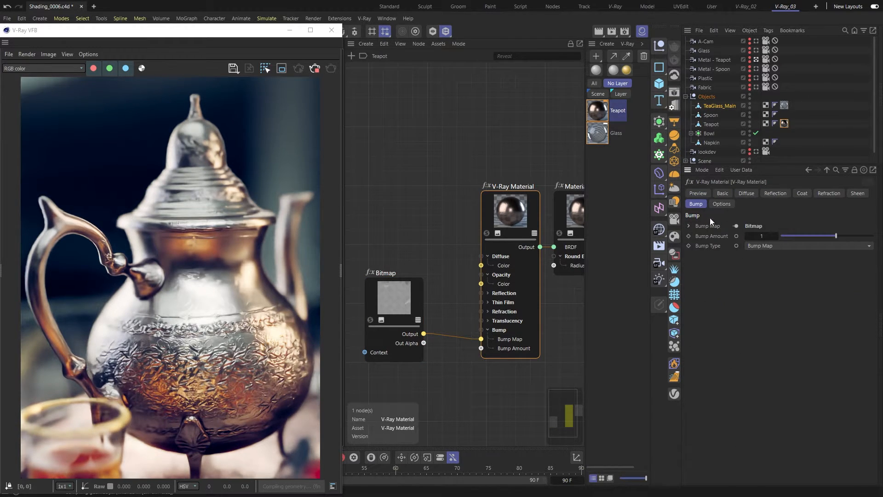
double_click(764, 237)
type(".05")
key("Return")
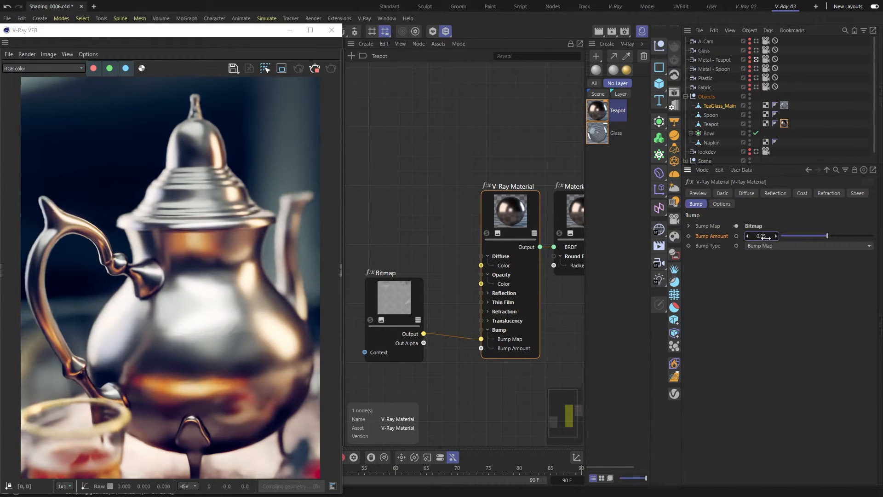
double_click(765, 237)
type(".5")
key("Return")
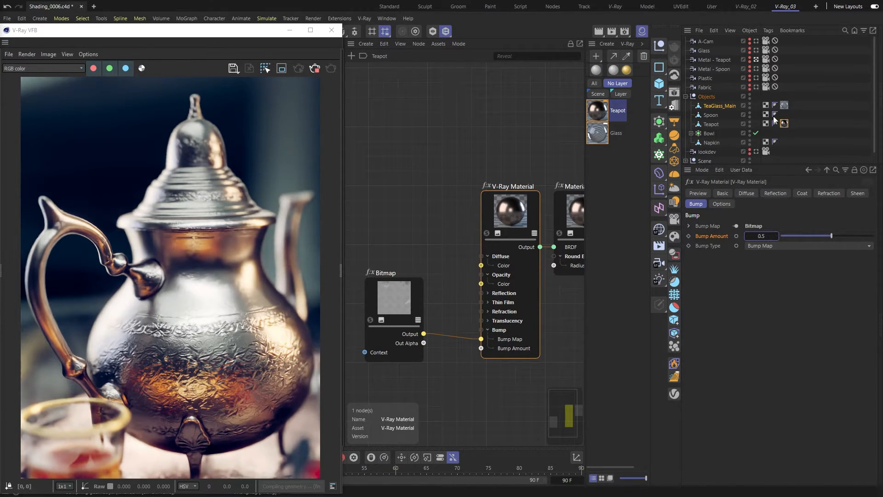
- Looking through the Metal - Spoon camera, create a V-Ray Node Material named Spoon and apply it to the Spoon object
left_click(757, 68)
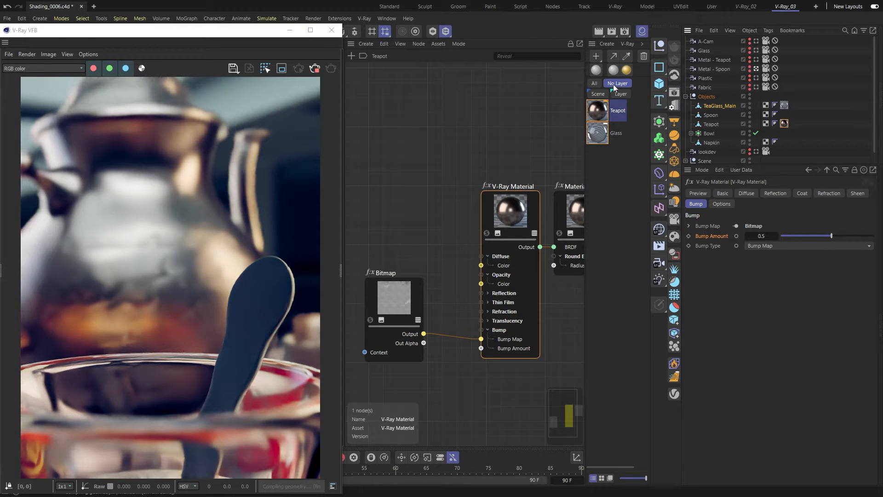
left_click(601, 69)
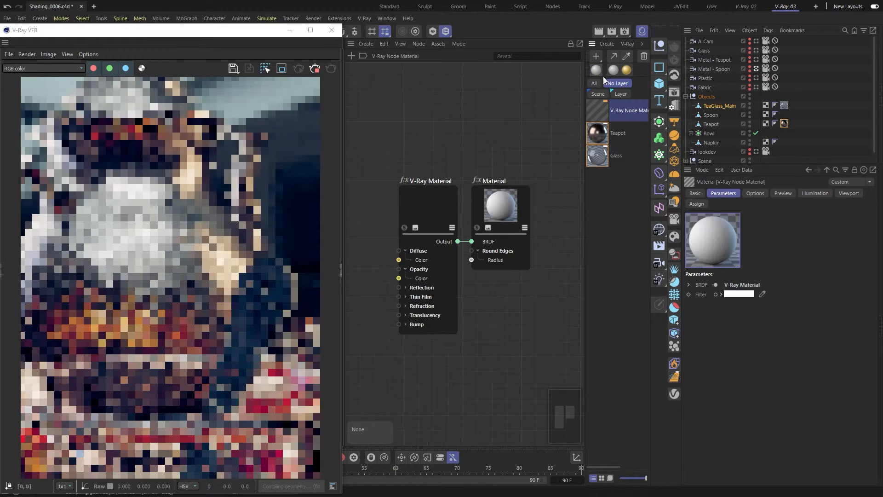
double_click(620, 110)
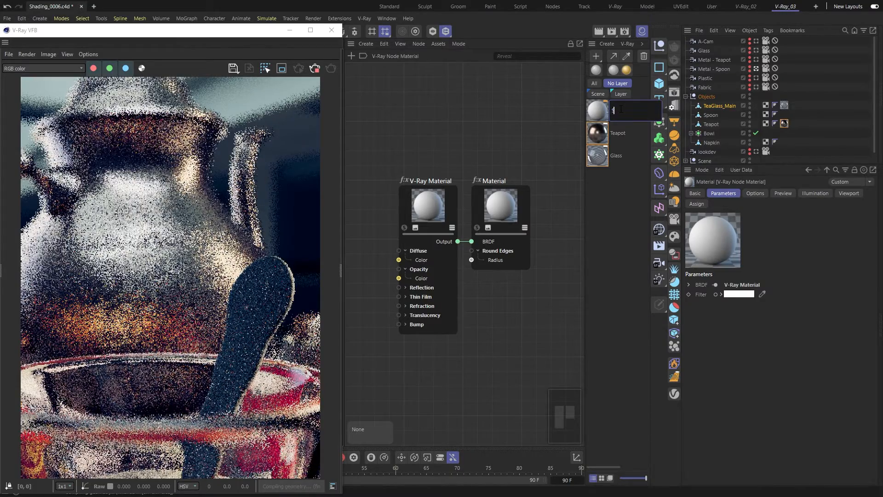
type("Spoon")
key("Return")
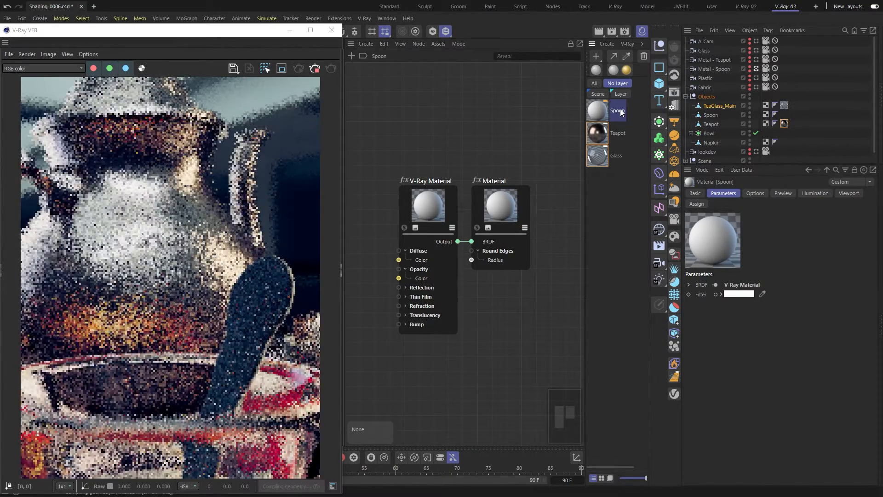
left_click_drag(597, 110, 702, 117)
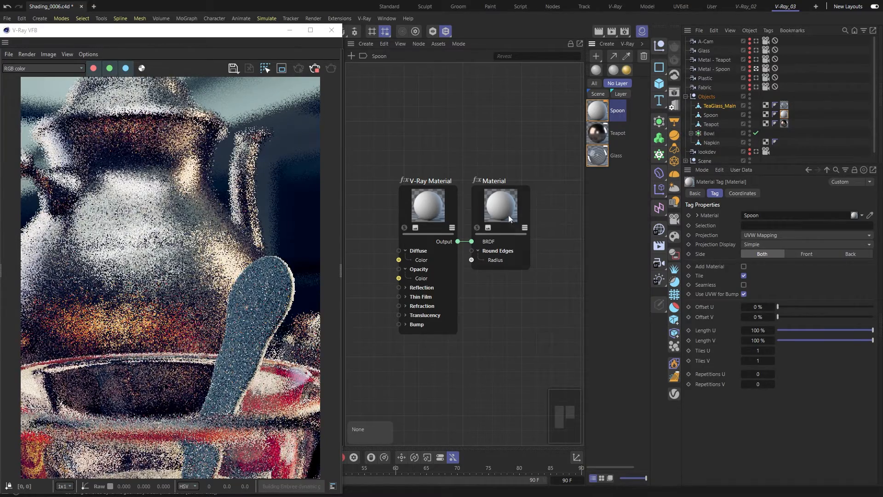
- Enable Use Roughness in the Spoon material's reflection, with metalness 1 and a white reflection color at 100% value
left_click(430, 214)
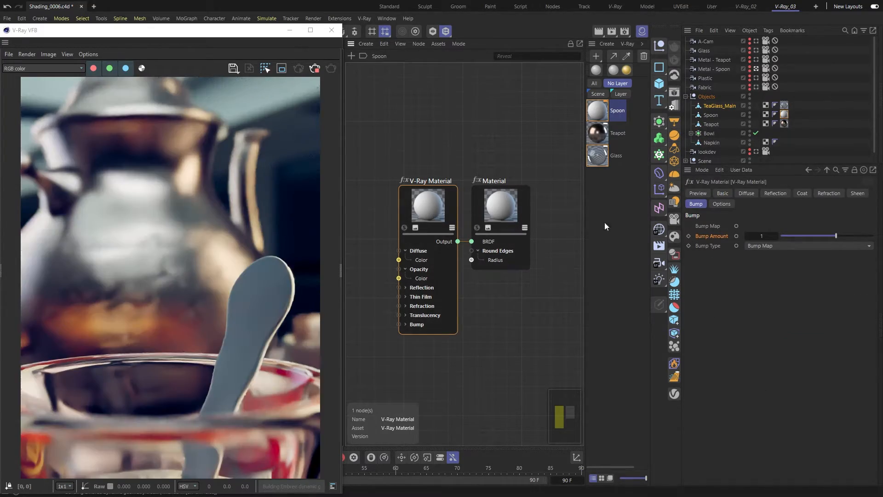
left_click(774, 194)
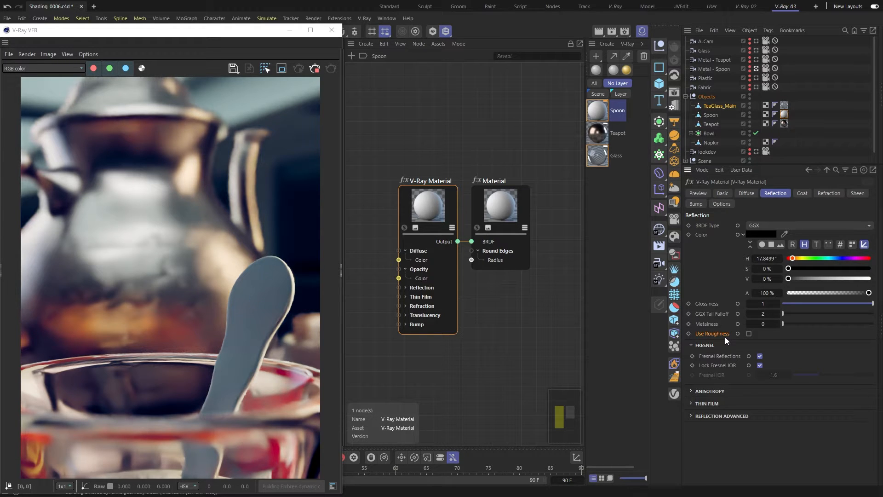
left_click(748, 334)
left_click_drag(783, 324, 872, 324)
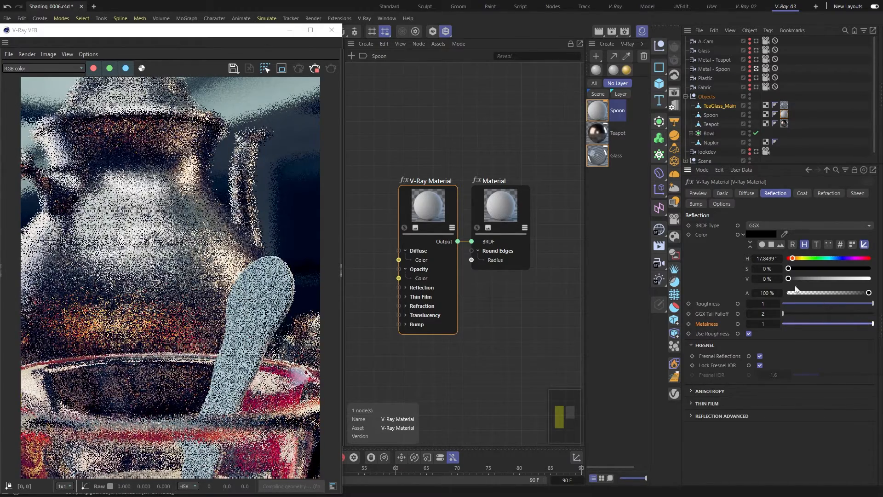
left_click_drag(788, 278, 873, 278)
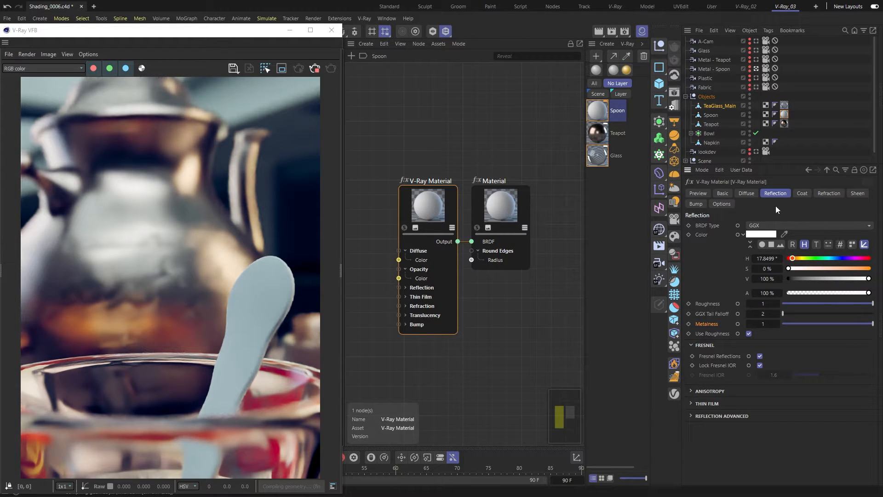
- Give the Spoon material a pale pink diffuse color from the swatches and set its reflection roughness to 0.09
left_click(747, 193)
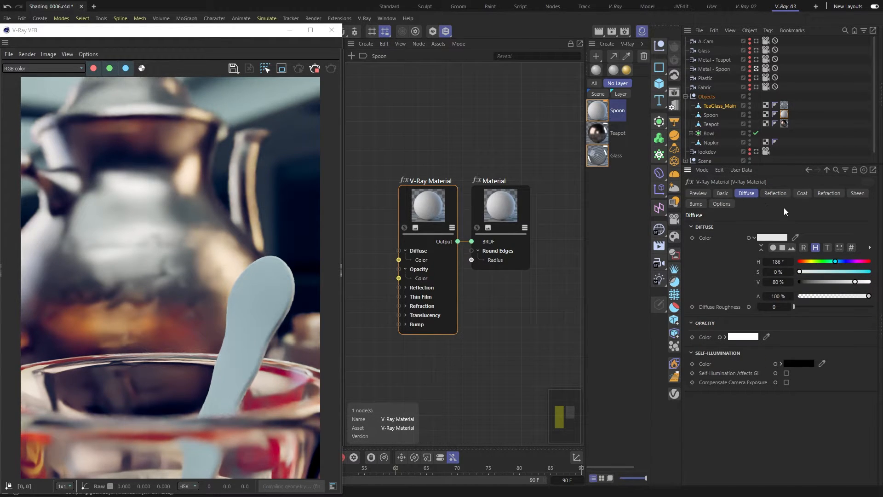
left_click(869, 248)
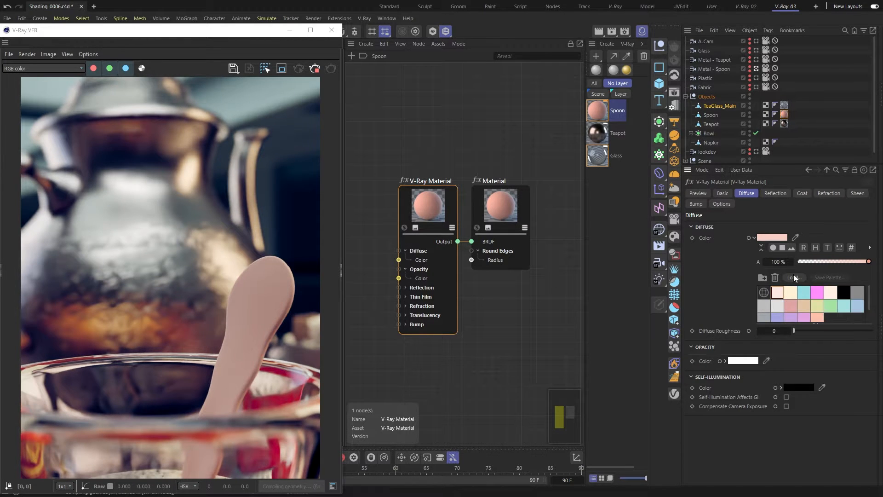
left_click(784, 197)
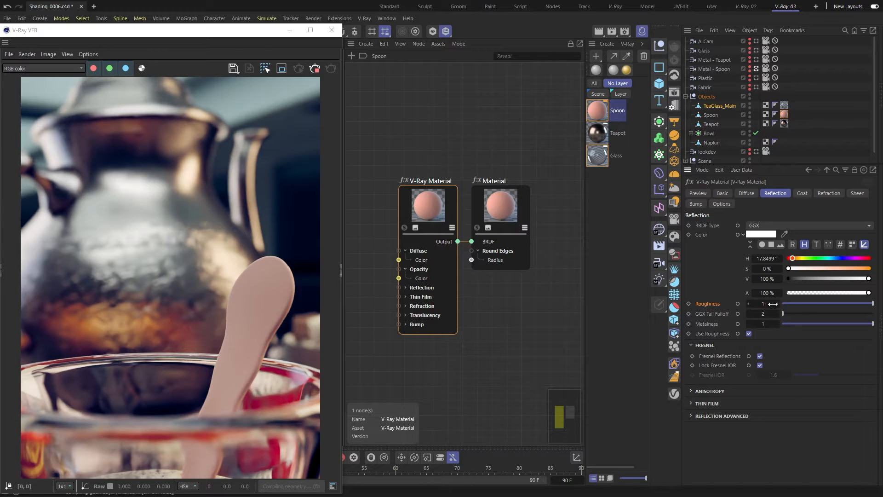
left_click_drag(863, 304, 790, 311)
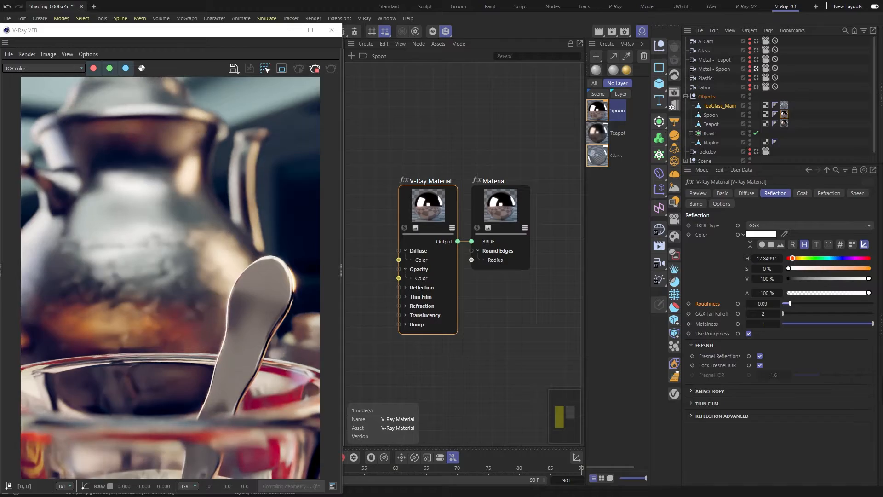
- Add a bitmap texture to the Spoon material's node graph and connect its output to the V-Ray Material's Bump Map input
left_click_drag(840, 357, 373, 371)
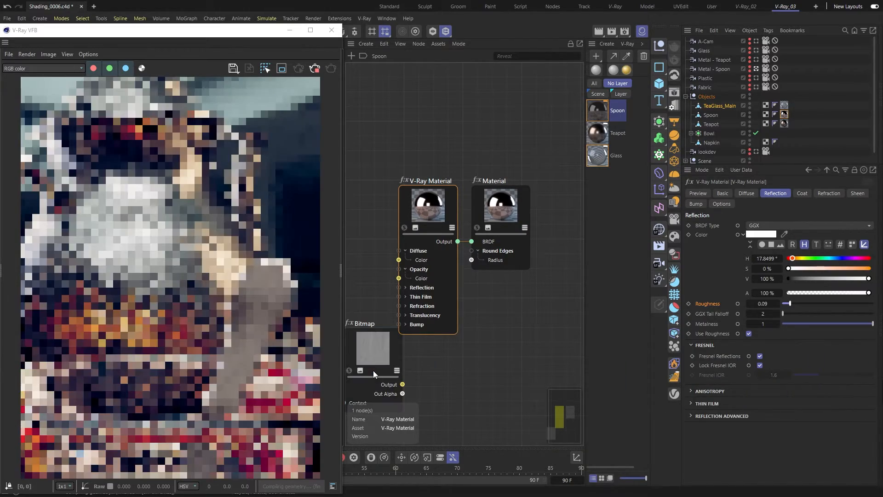
left_click_drag(382, 197, 505, 275)
left_click(468, 387)
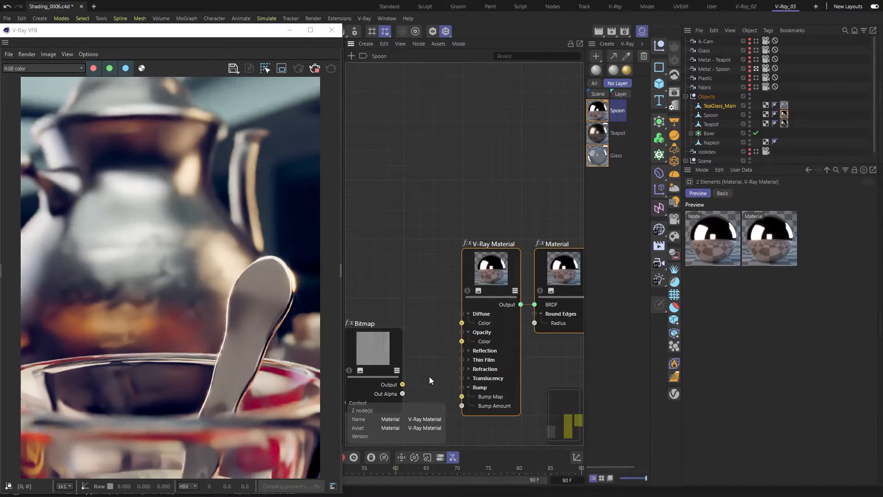
left_click_drag(402, 384, 462, 397)
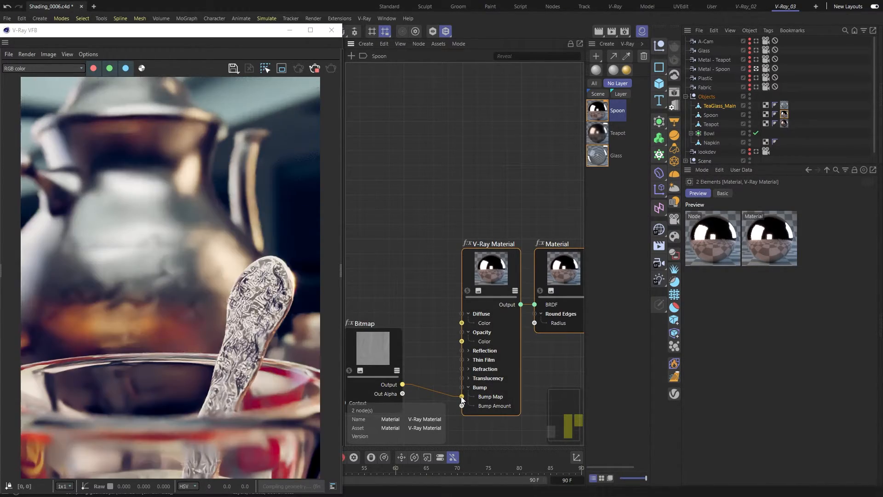
- Set the Spoon material's bump amount to 0.05
left_click(497, 283)
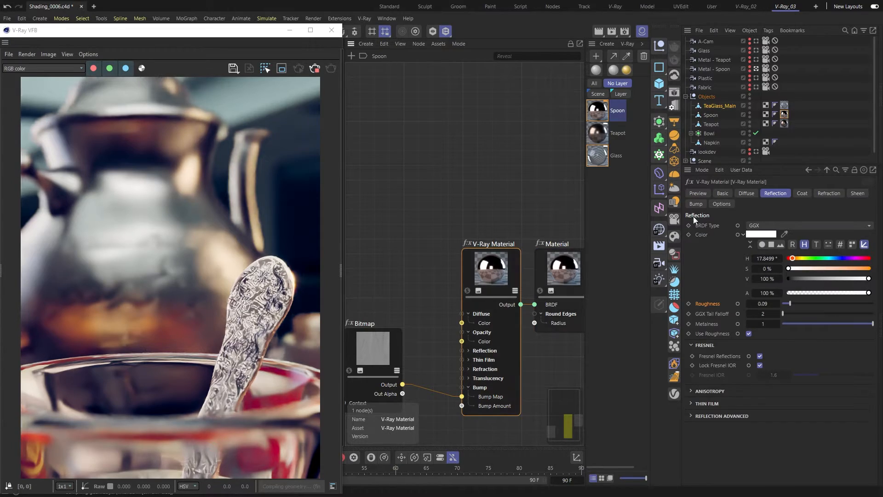
left_click(696, 203)
left_click_drag(750, 237, 756, 237)
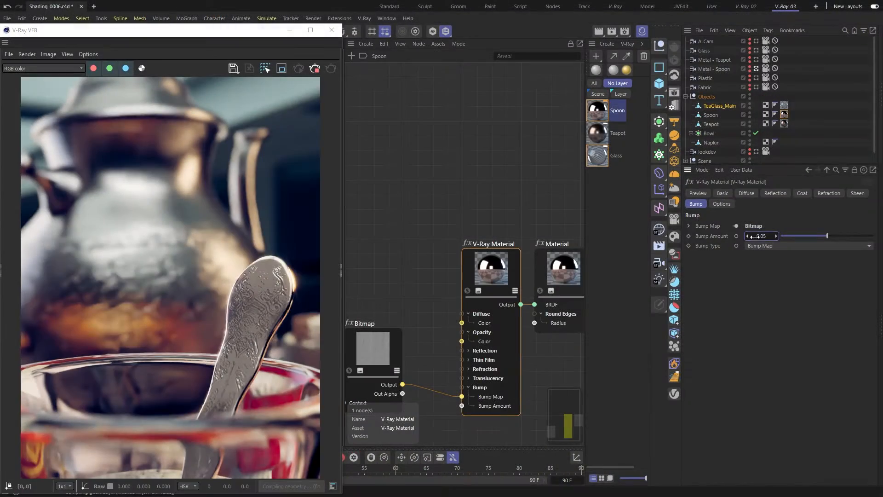
- Looking through the Plastic camera, create a V-Ray Node Material named Bowl and apply it to the Bowl object
left_click(757, 77)
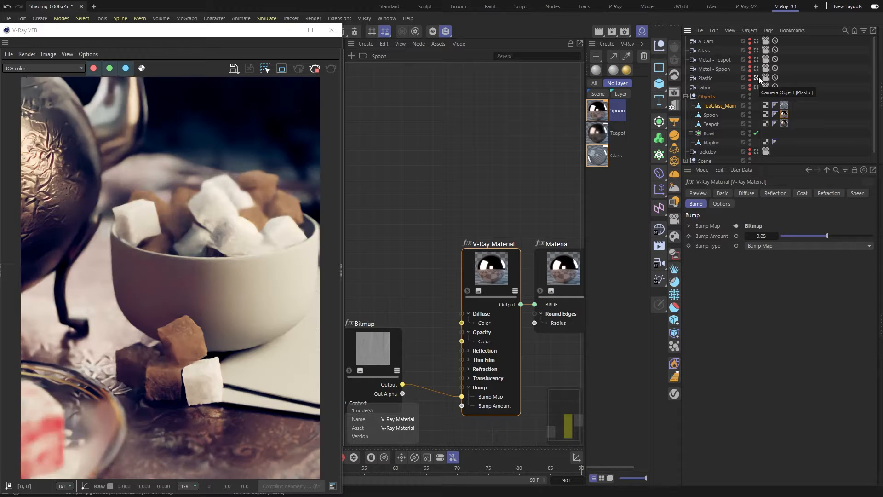
left_click(628, 44)
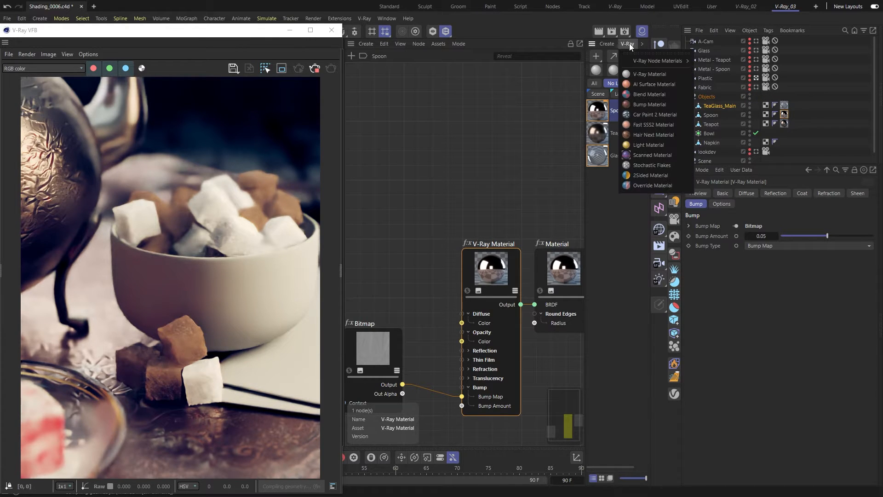
mouse_move(628, 60)
left_click(722, 66)
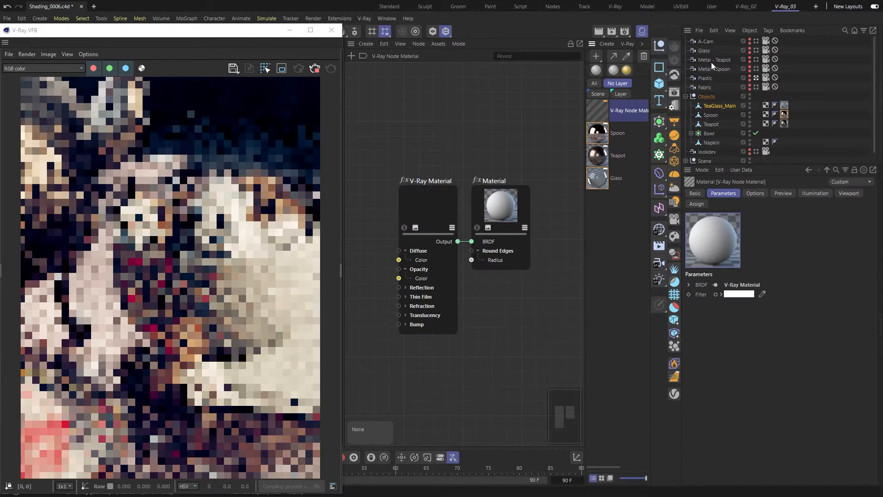
double_click(628, 112)
type("Bowl")
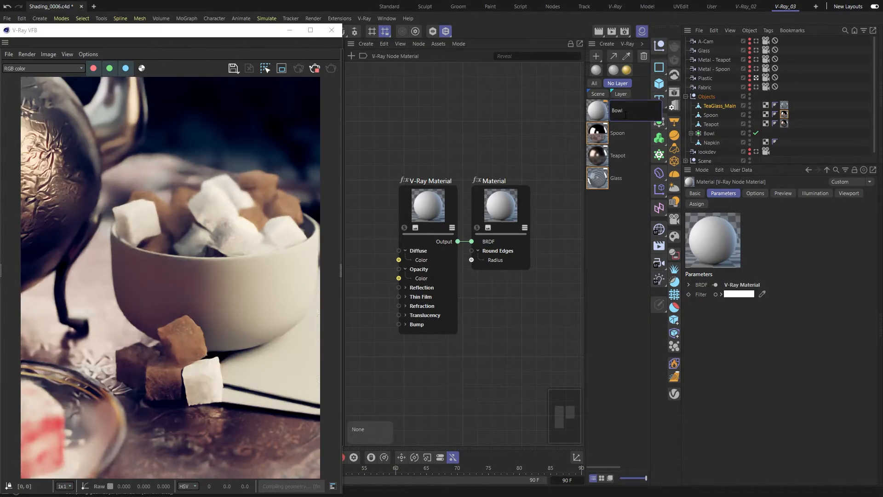
key("Return")
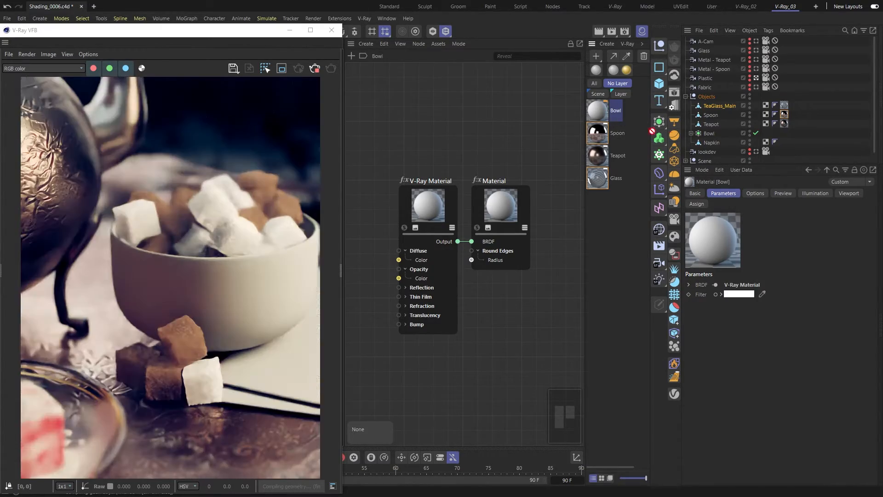
left_click_drag(701, 135, 702, 135)
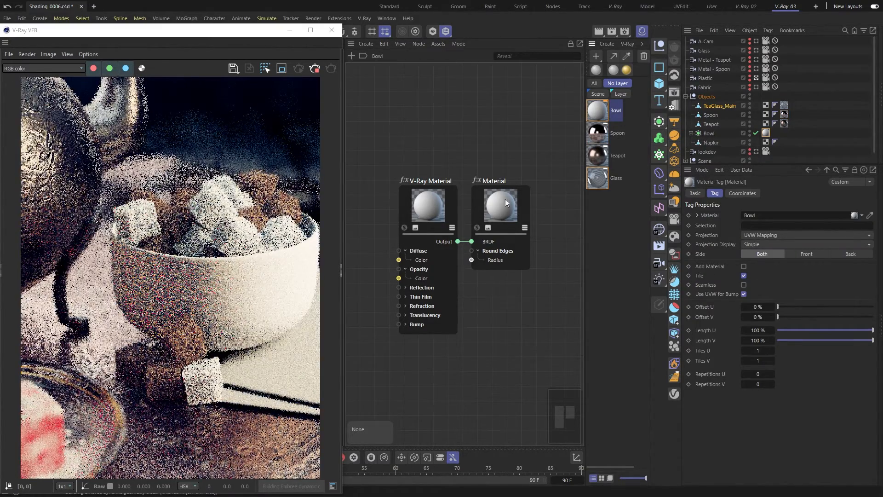
- Give the Bowl material a turquoise diffuse color from the swatches
left_click(431, 210)
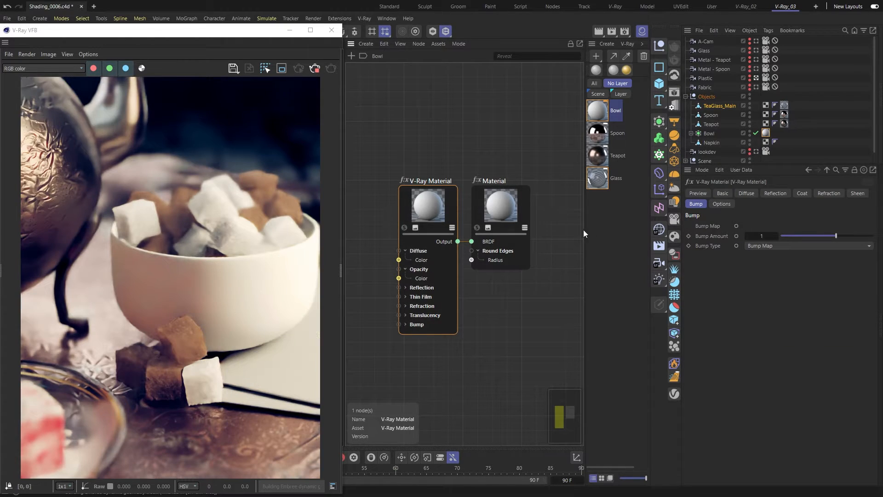
left_click(747, 194)
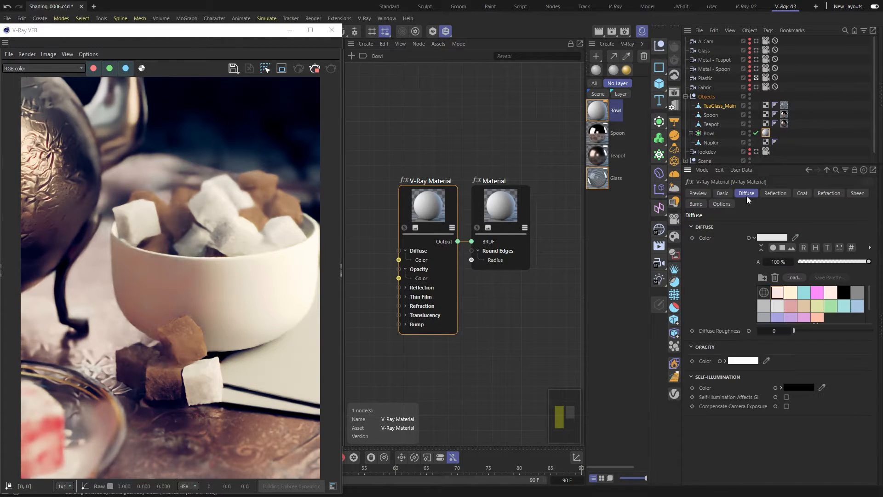
left_click(805, 293)
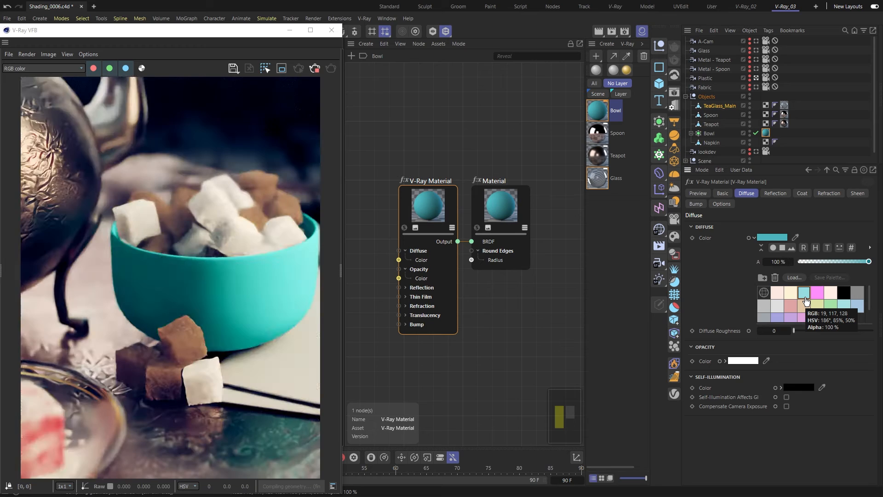
- Set the Bowl material's reflection color to white at 100% value, try glossiness 0.66, set it to 0.95, and show the refraction settings
left_click(772, 195)
left_click_drag(788, 278, 871, 283)
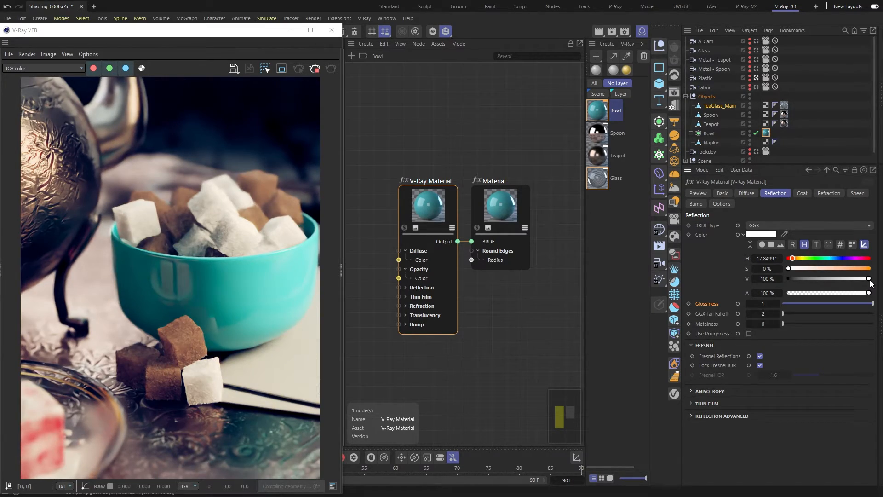
left_click_drag(872, 303, 842, 305)
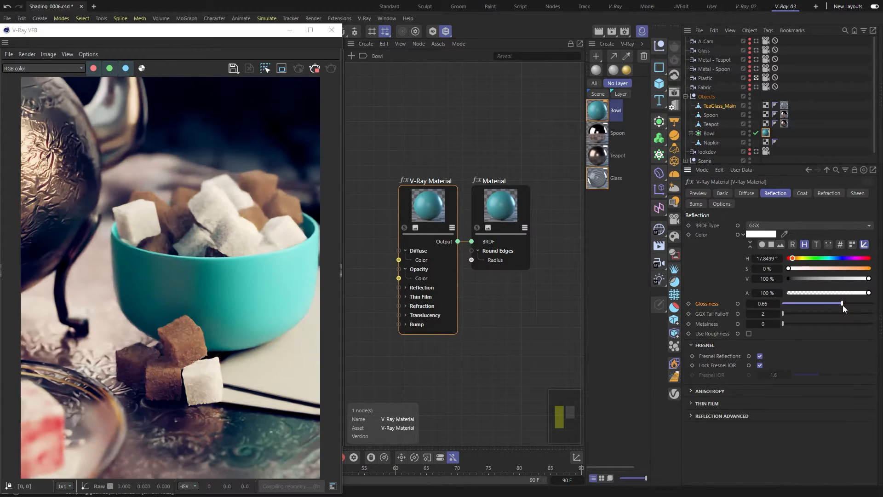
left_click_drag(842, 304, 869, 307)
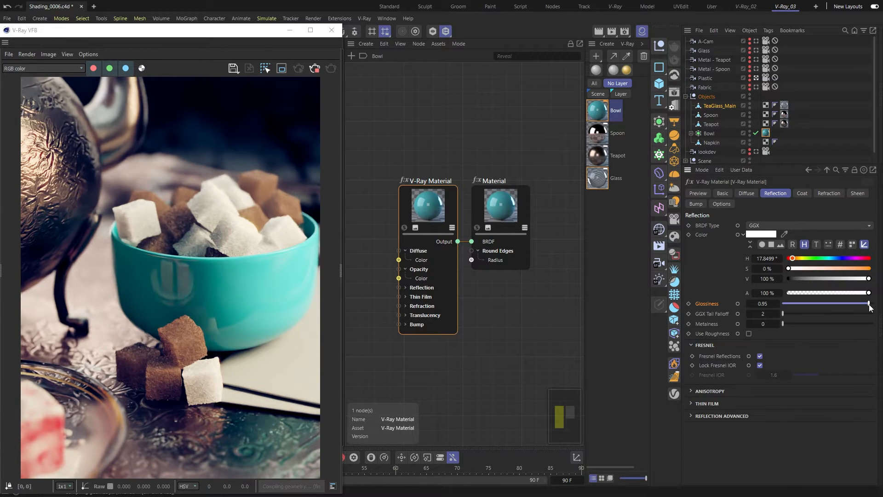
left_click(829, 193)
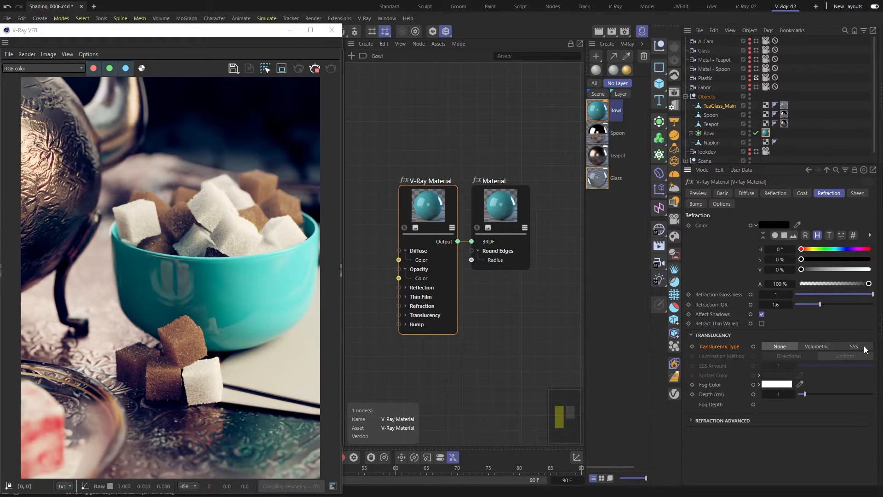
- Switch to the Fabric camera and open the Fabric materials category in the Chaos Cosmos Browser
left_click(755, 87)
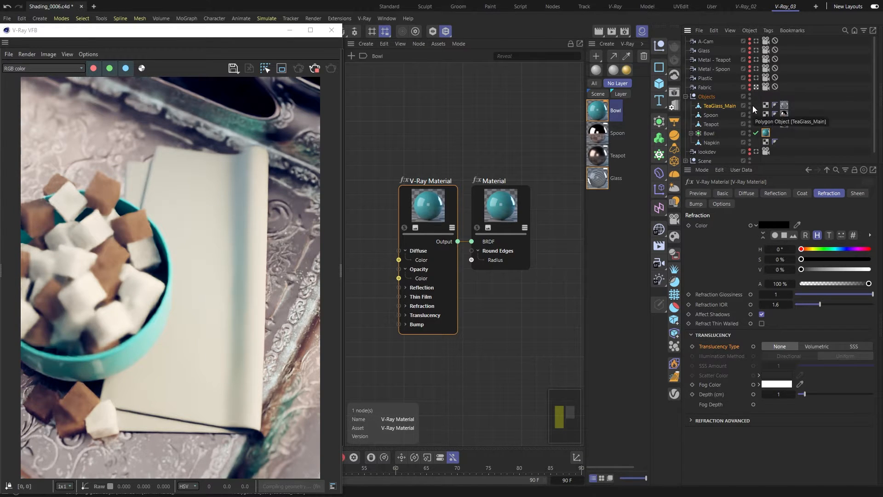
left_click(674, 238)
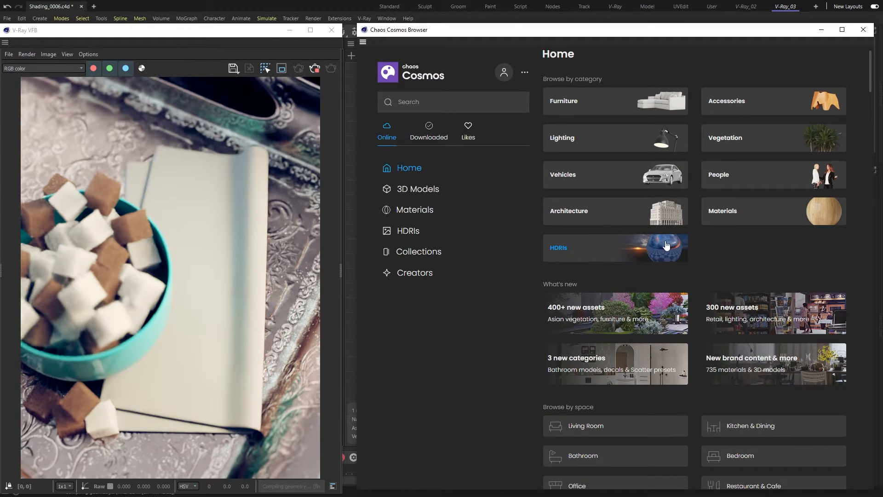
left_click(418, 215)
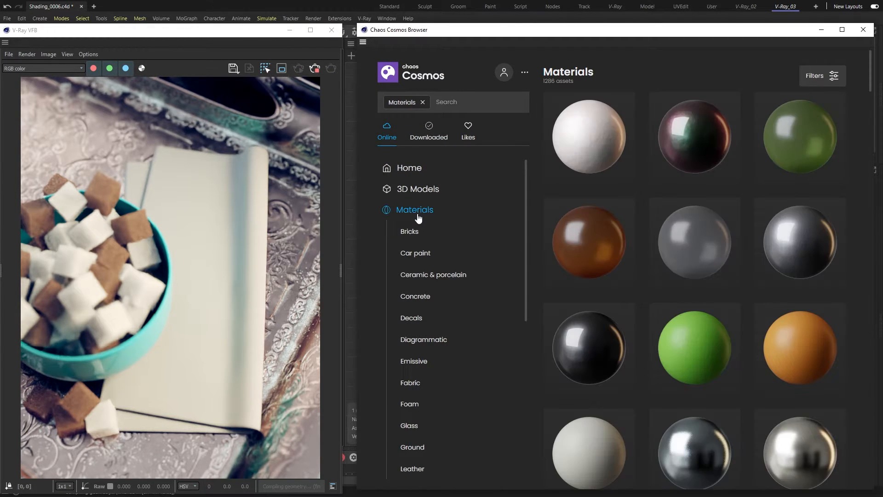
scroll(546, 221, "down", 8)
scroll(546, 222, "down", 10)
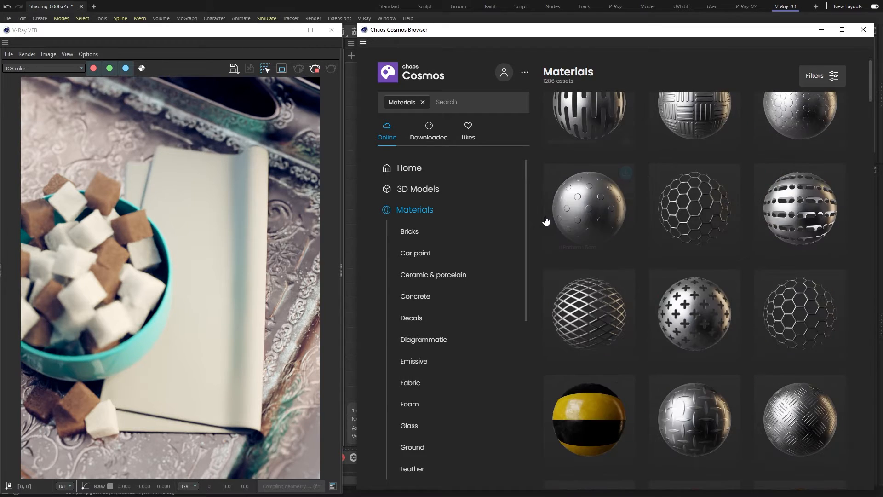
left_click_drag(526, 202, 521, 259)
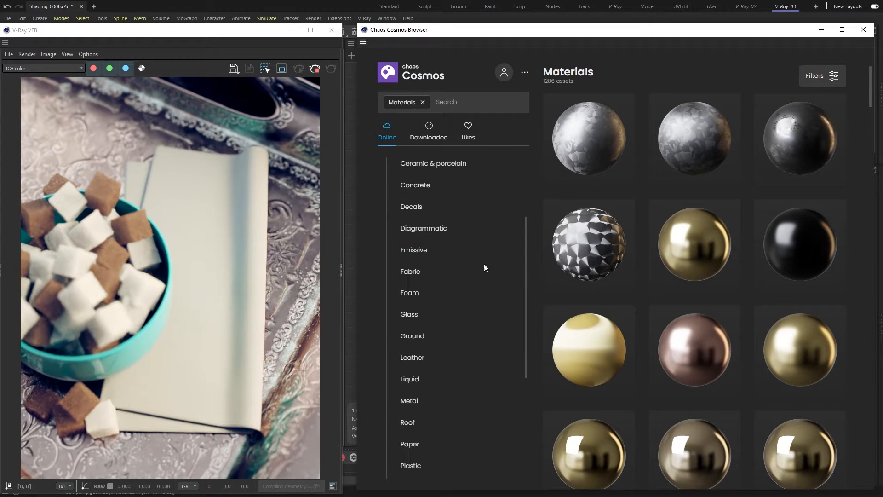
left_click(416, 274)
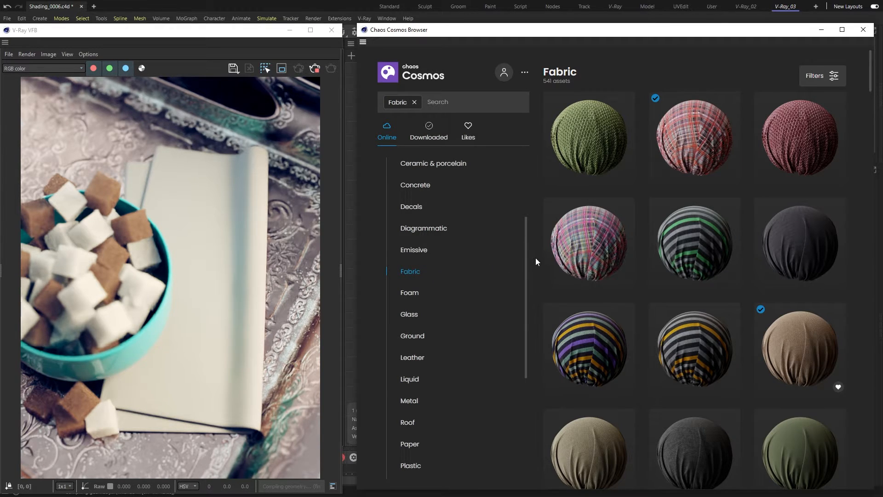
- Look through the fabric materials and the available color, surface and sorting filters
scroll(553, 248, "down", 10)
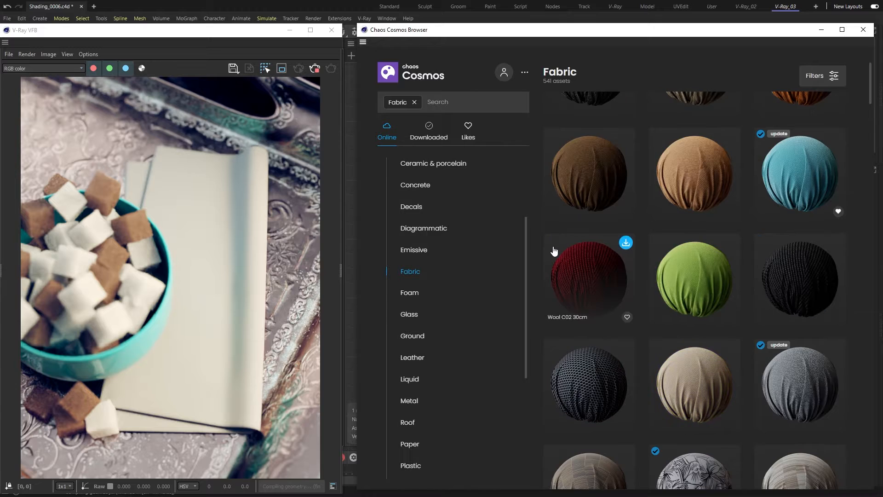
scroll(554, 251, "down", 5)
scroll(554, 250, "down", 5)
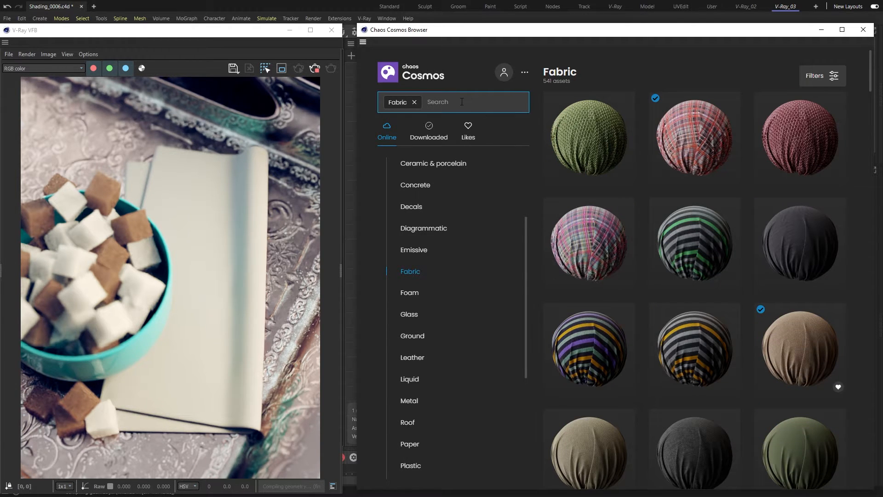
left_click(831, 79)
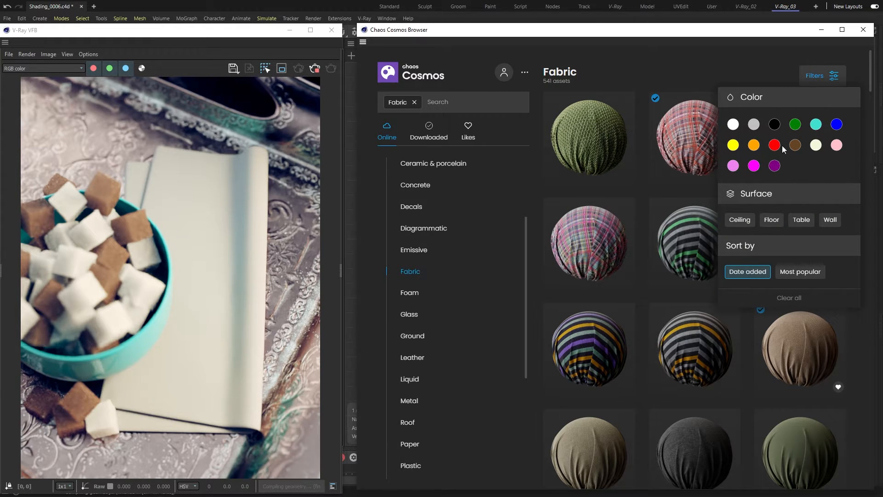
left_click(829, 76)
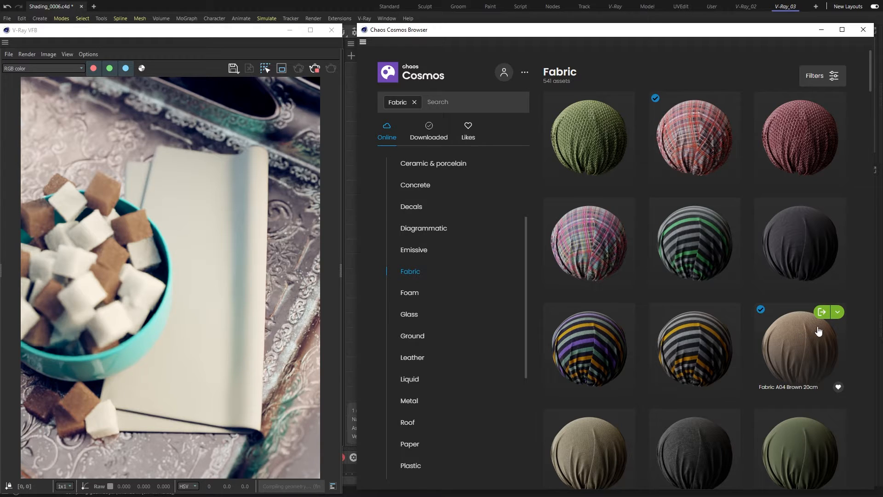
- Import the Fabric A04 Brown 20cm material into the scene with triplanar mapping turned off
left_click(838, 314)
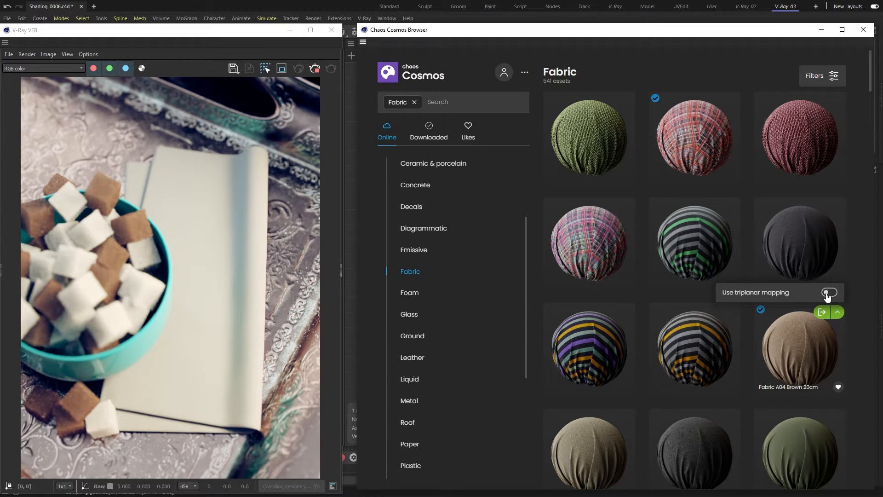
left_click(828, 293)
left_click(828, 293)
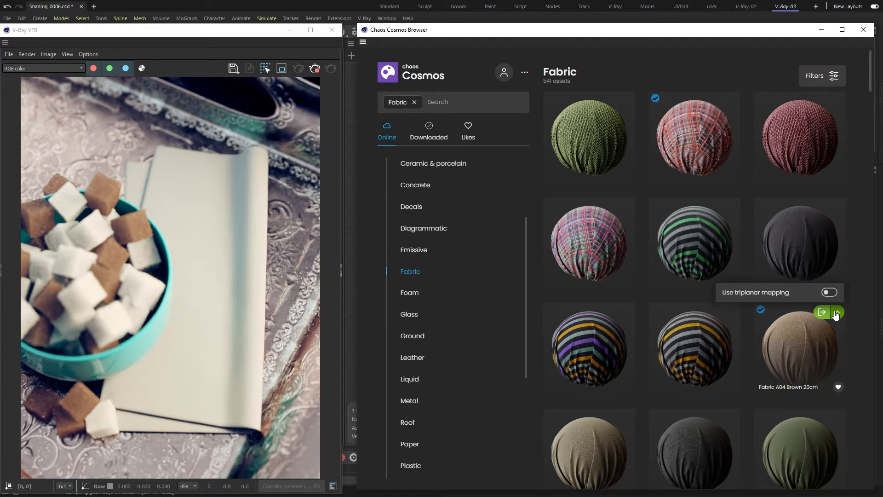
left_click(833, 313)
left_click(823, 314)
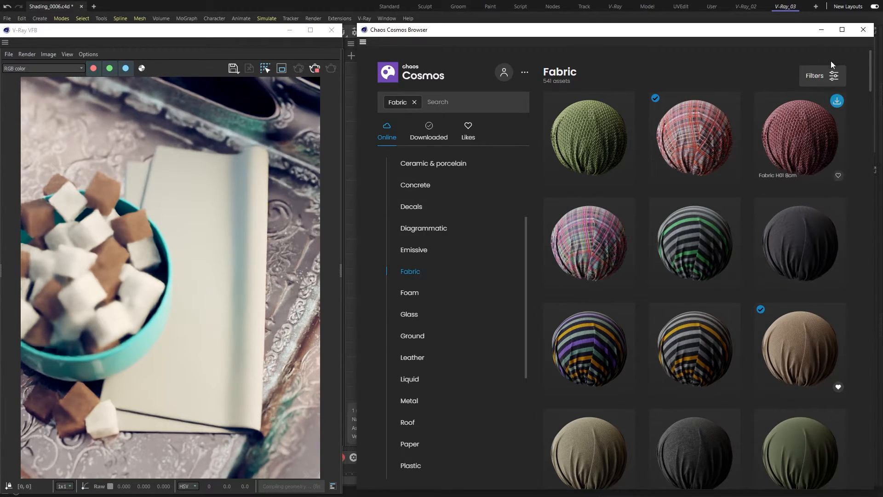
- Minimize the Cosmos browser and apply the Fabric_A04_Brown_20cm material to the Napkin object
left_click(821, 30)
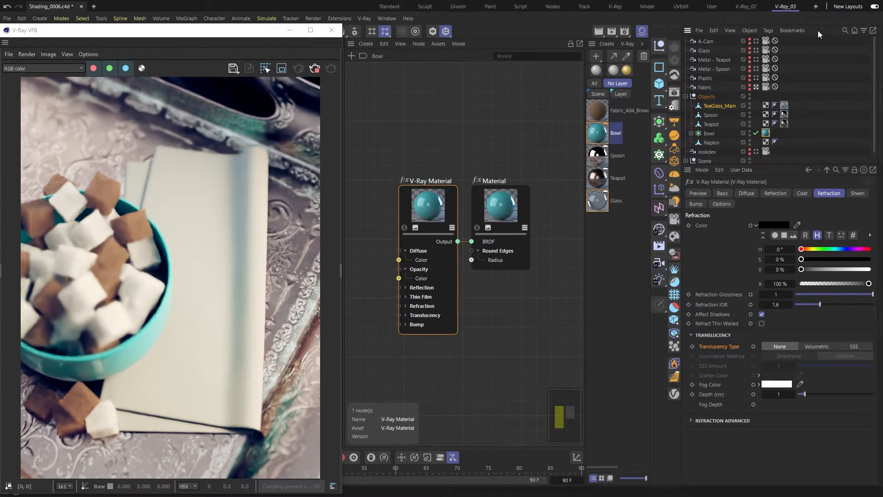
left_click(602, 108)
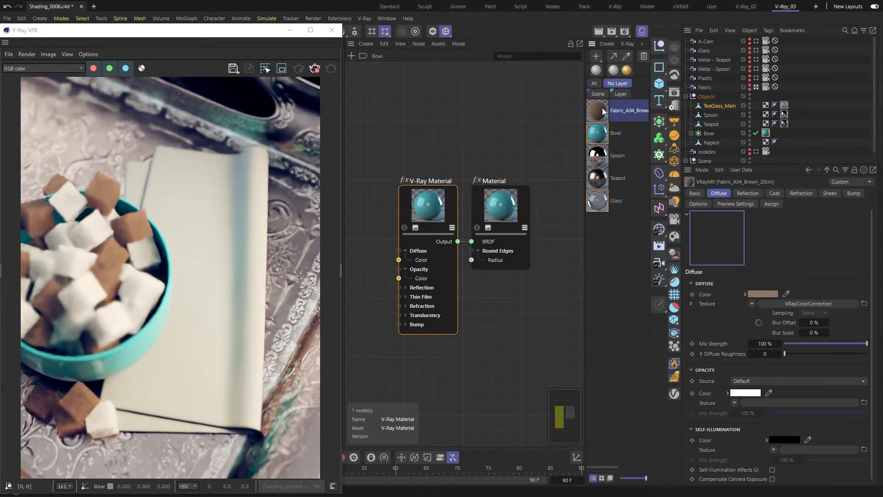
left_click_drag(602, 109, 699, 144)
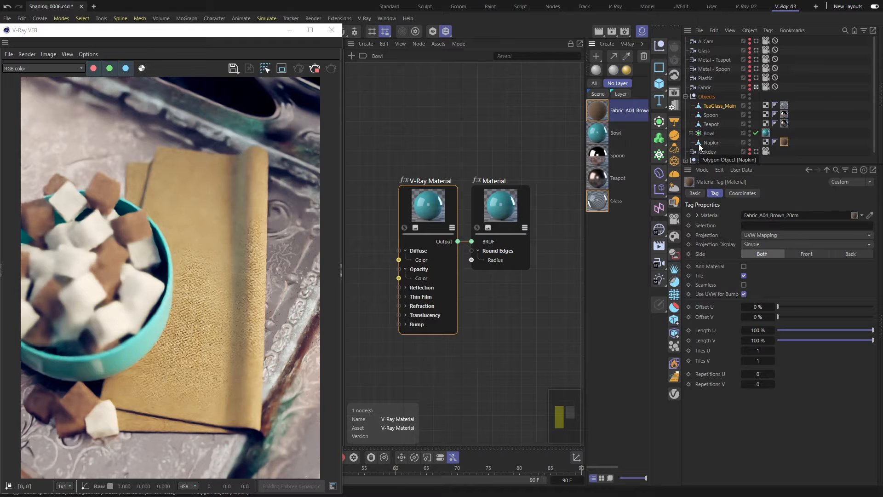
- Review the Fabric_A04_Brown_20cm material's diffuse settings in the Material Editor and close the editor
double_click(602, 111)
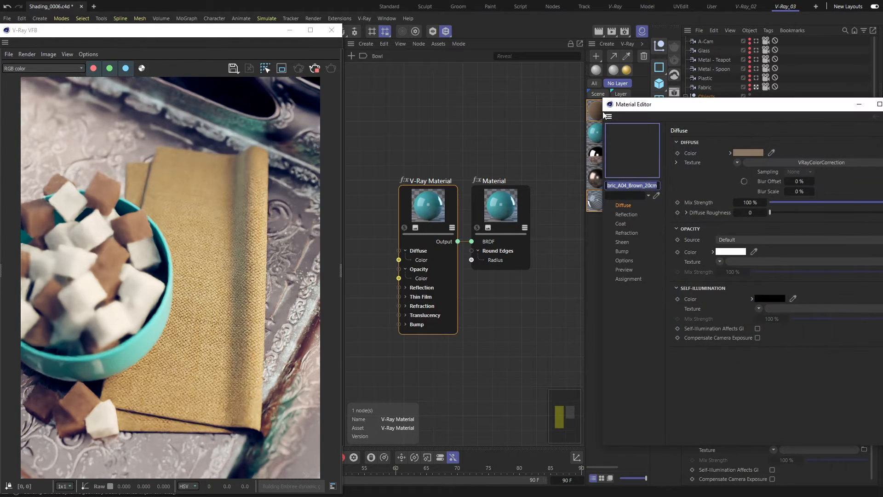
left_click_drag(625, 106, 451, 85)
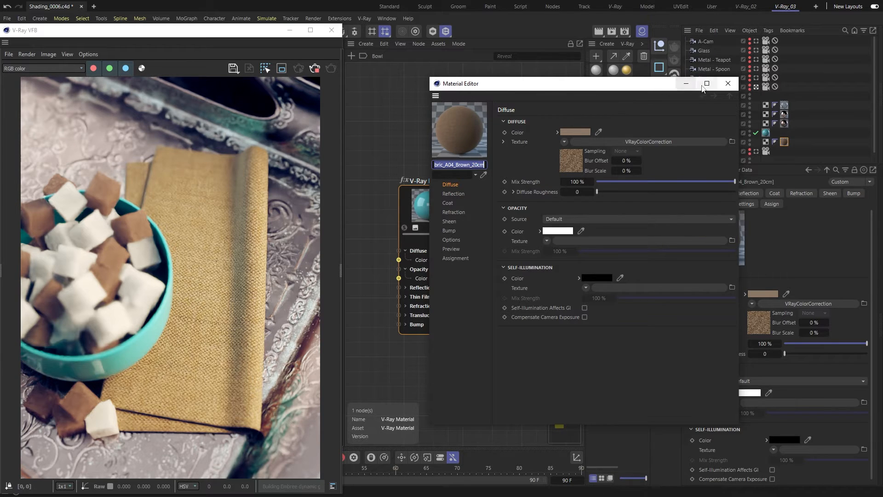
left_click(727, 84)
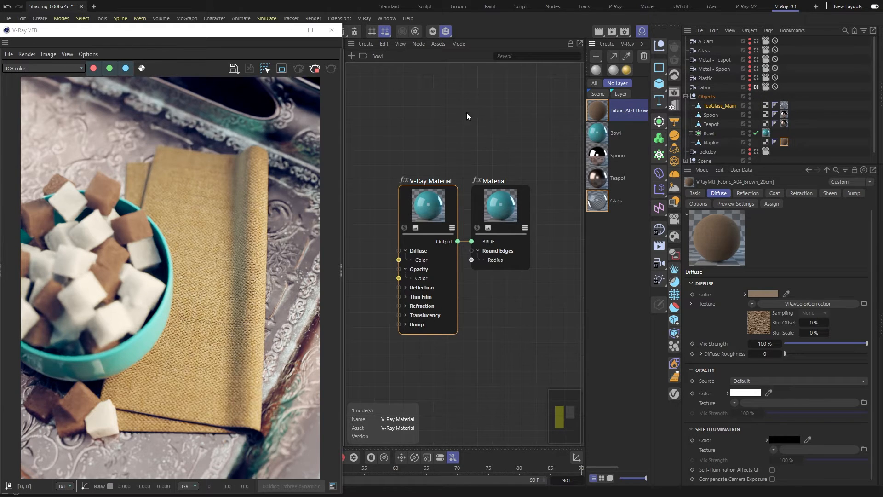
- Convert only the selected Fabric_A04_Brown_20cm material with V-Ray Material Conversion, deleting the original and replacing assigned materials
left_click(361, 19)
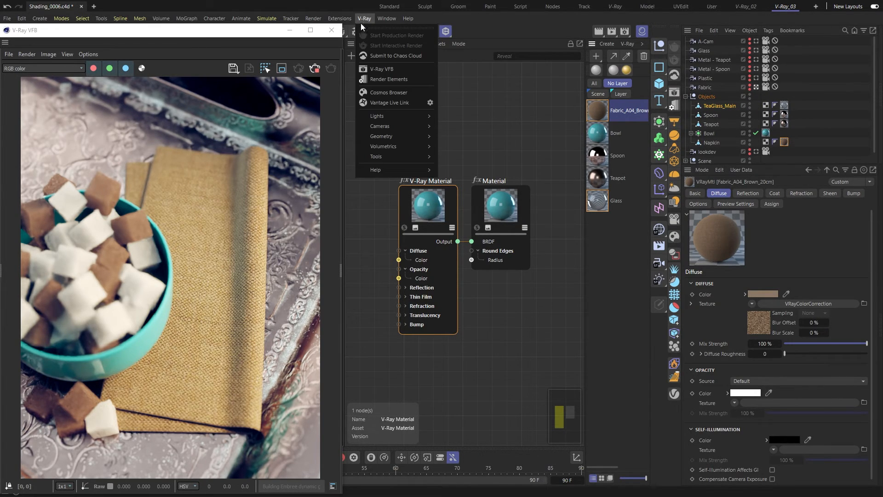
mouse_move(375, 156)
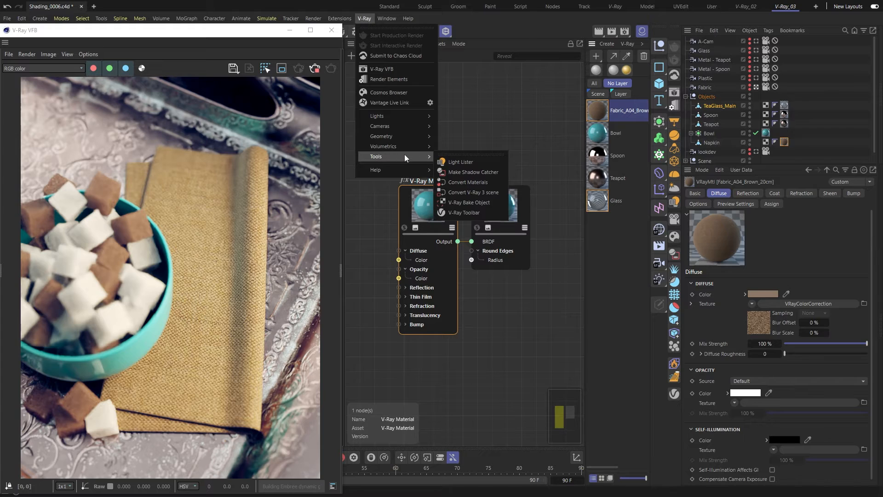
left_click(492, 183)
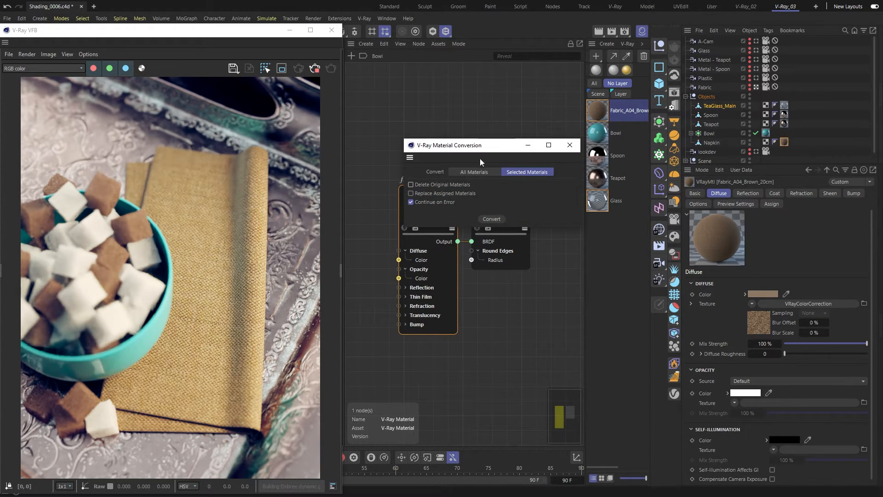
left_click_drag(471, 150, 427, 113)
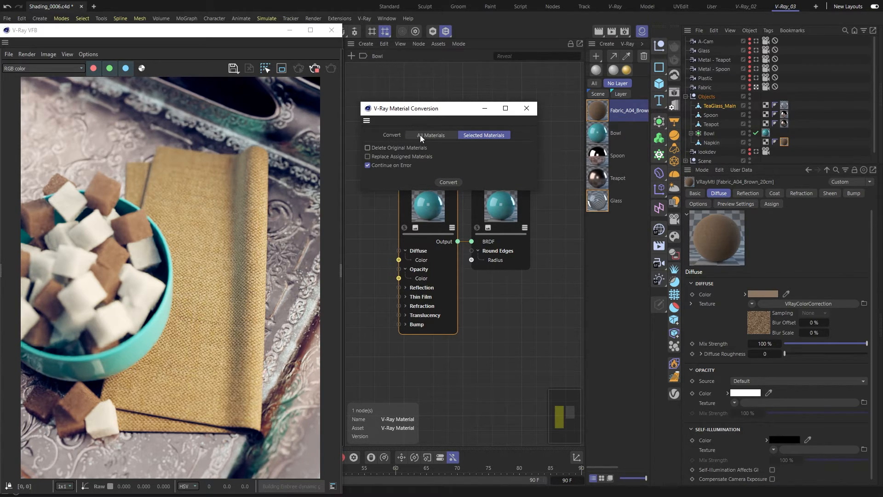
left_click(423, 136)
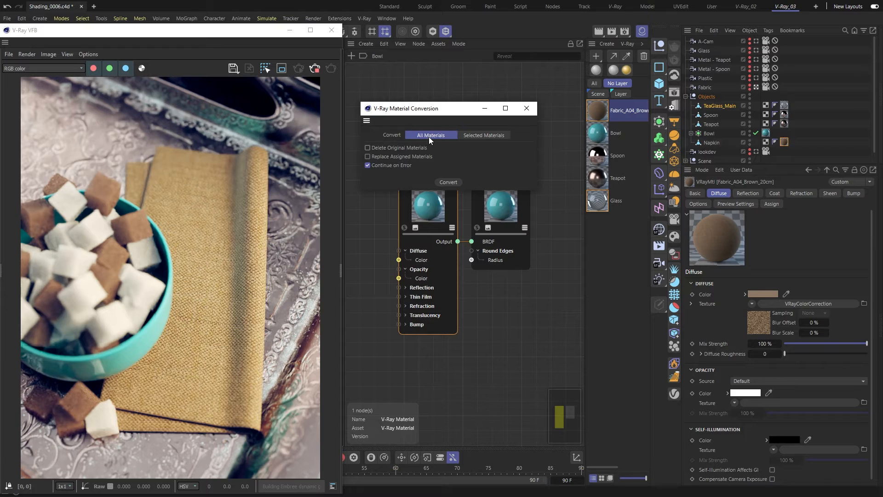
left_click(491, 137)
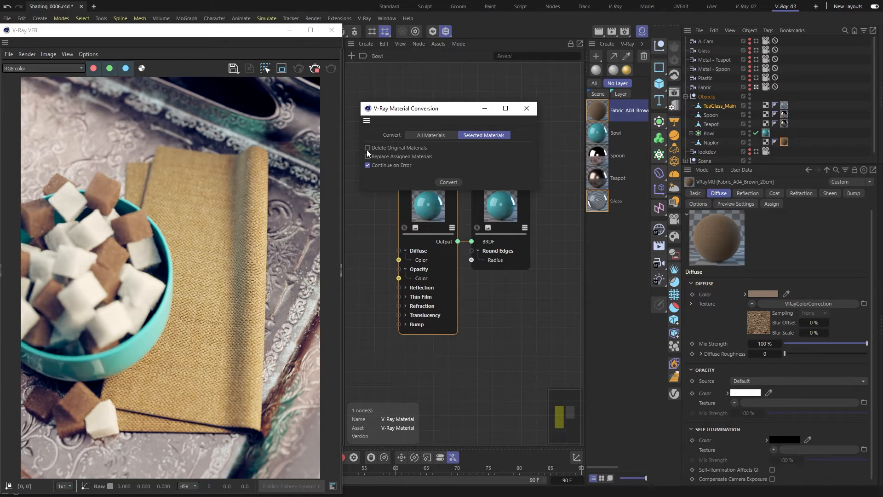
left_click(420, 150)
left_click(424, 158)
left_click(448, 182)
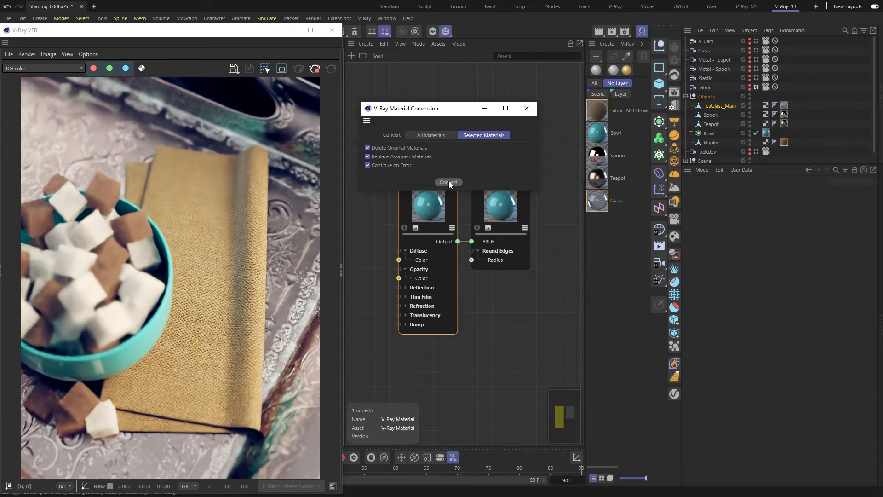
left_click(527, 109)
- Delete the two ColorAlpha nodes from the converted fabric material's graph, auto-arrange the remaining nodes and frame them
left_click(597, 112)
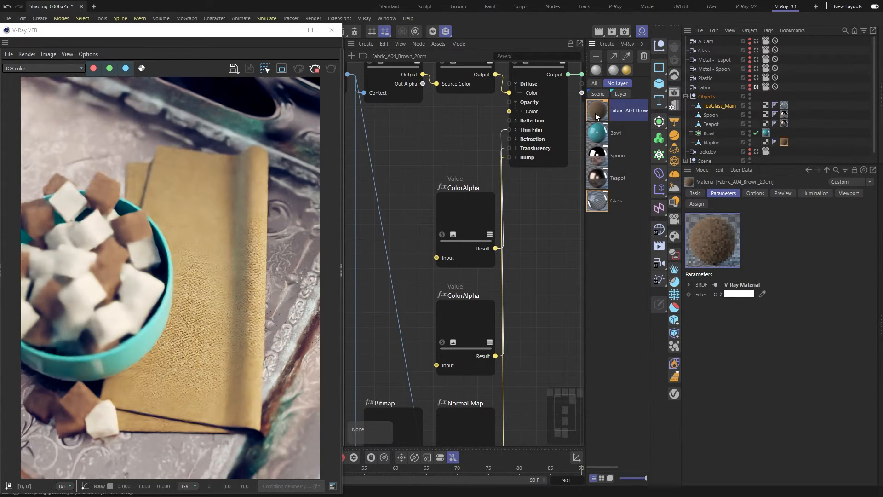
scroll(523, 220, "down", 1)
scroll(524, 220, "down", 3)
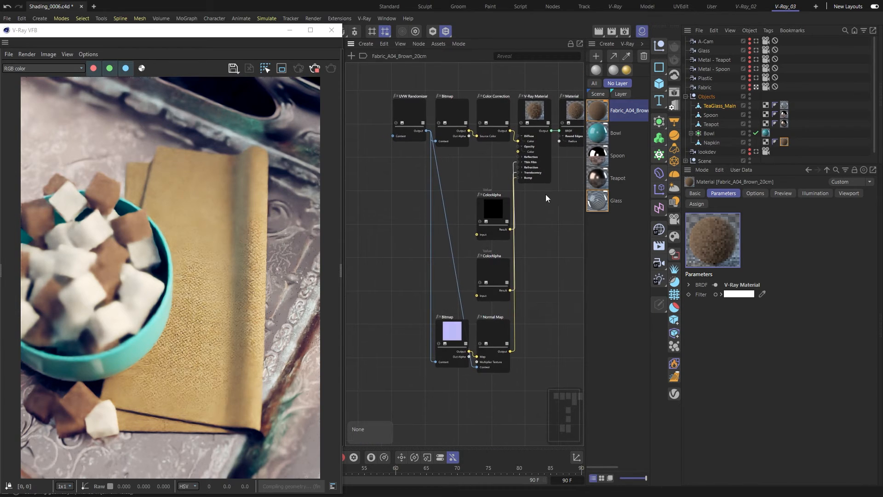
middle_click_drag(543, 198, 517, 221)
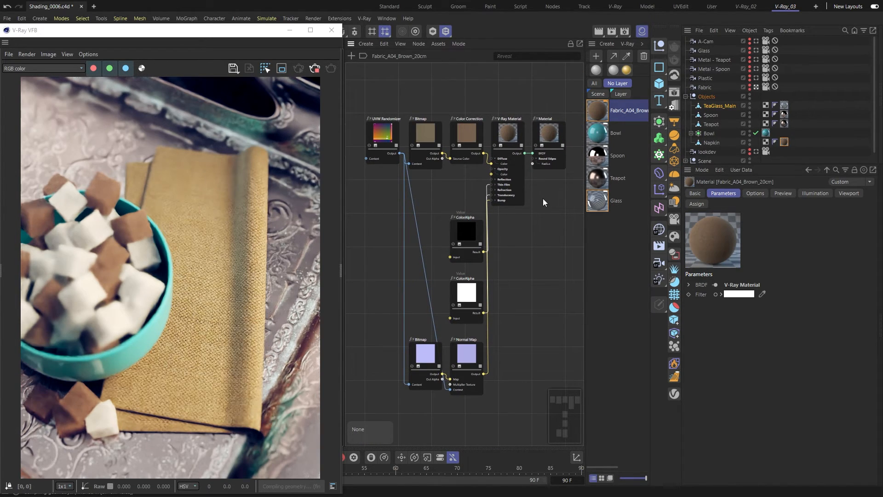
left_click_drag(515, 229, 459, 305)
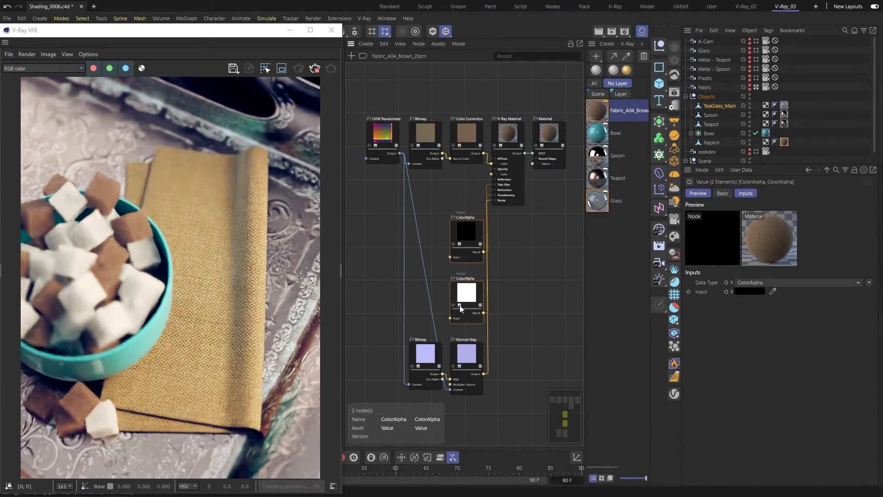
key("Delete")
key("h")
key("l")
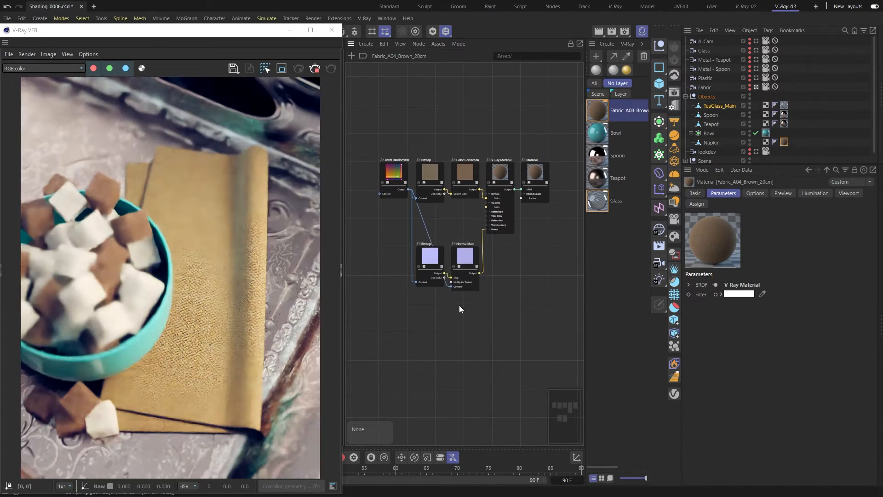
- Set the fabric's Color Correction node to a Hue Shift of 158.4 and a Saturation of 0.56
scroll(469, 168, "up", 4)
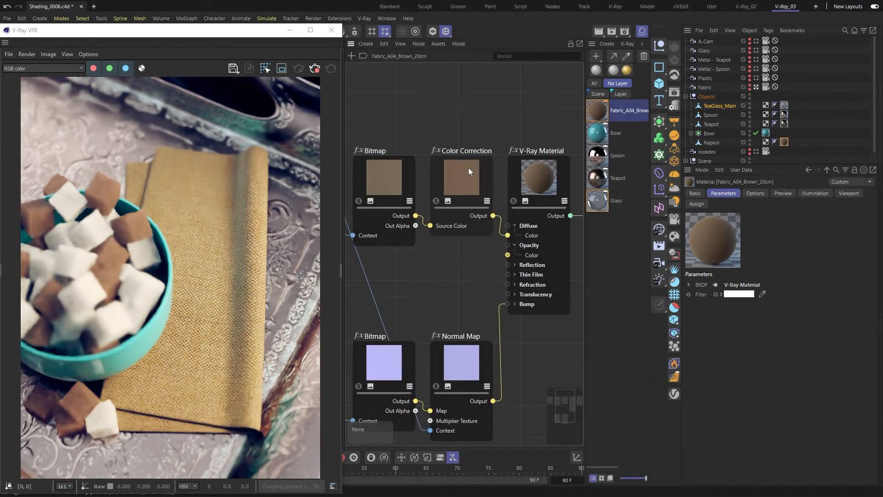
left_click(468, 168)
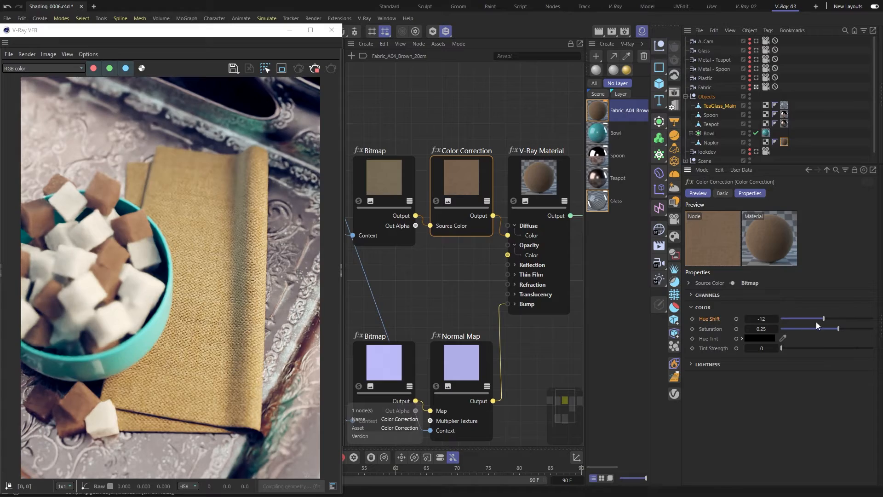
left_click_drag(823, 318, 868, 319)
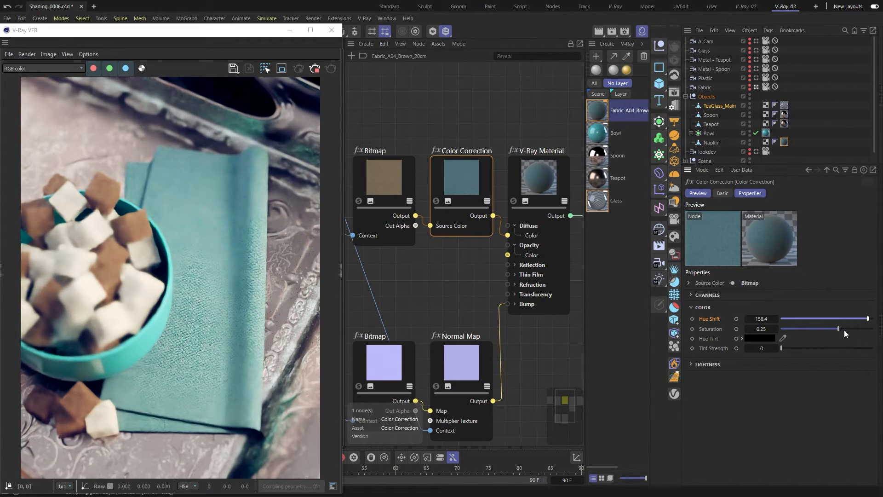
left_click_drag(844, 330, 854, 329)
- Switch the Color Correction node's Lightness Mode to Advanced and set the Brightness to 0.7
left_click(735, 366)
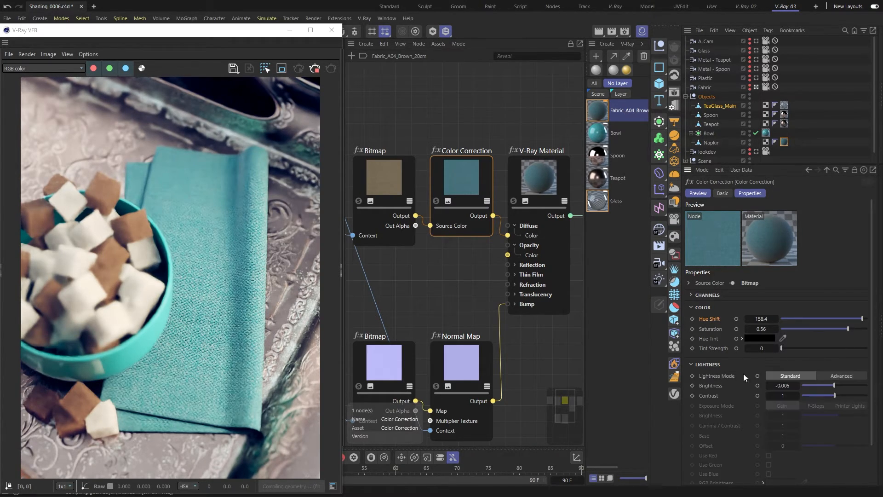
left_click(826, 376)
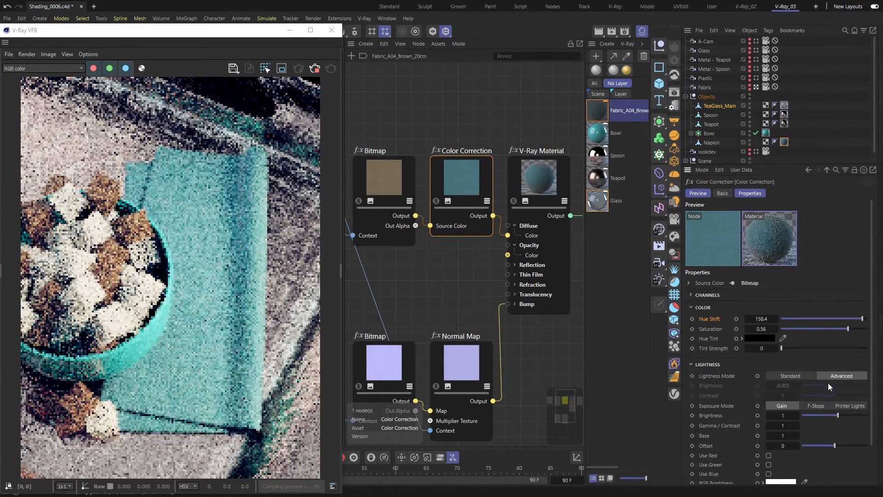
double_click(790, 414)
type("0.7")
key("Return")
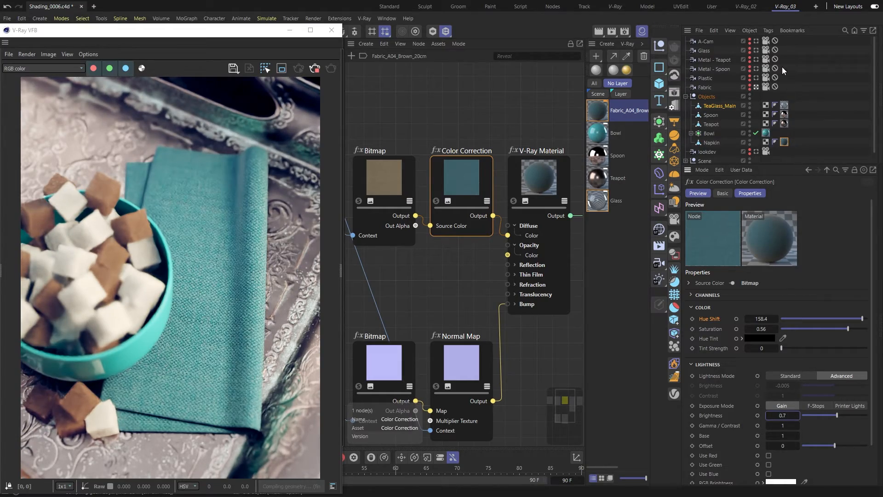
- Switch to the Glass camera and add a Blend node to the Glass material's node graph
left_click(756, 50)
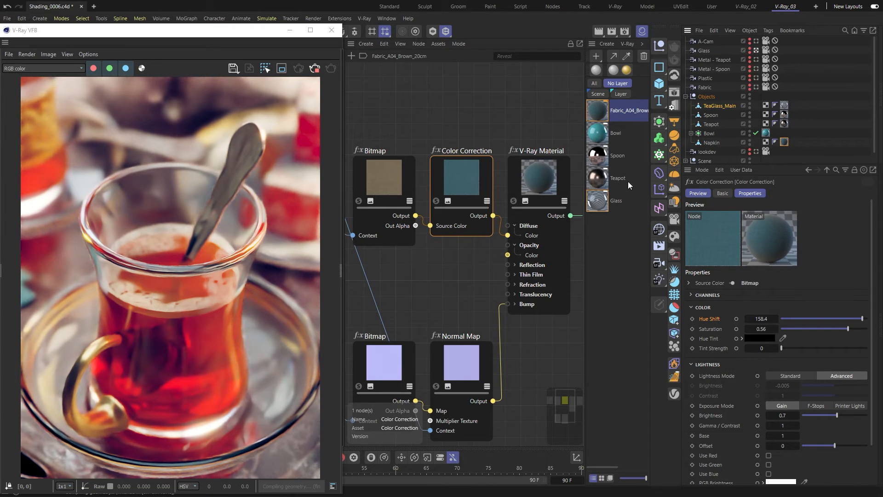
left_click(597, 200)
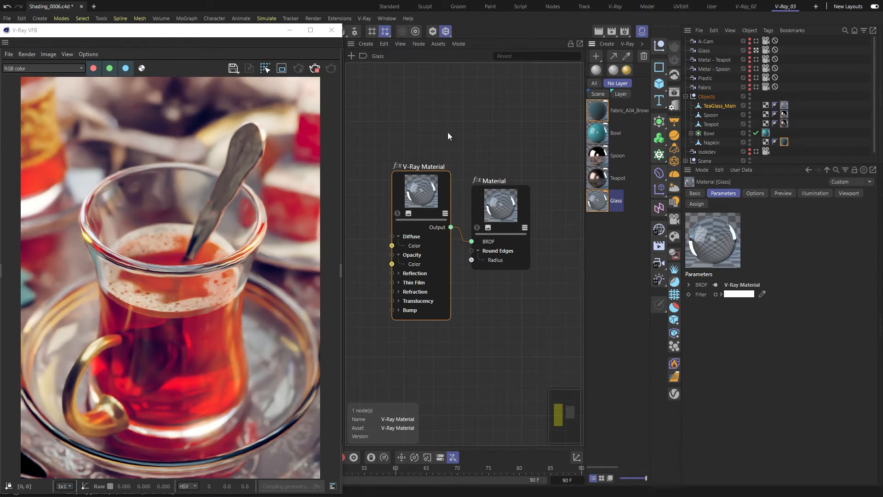
left_click(350, 56)
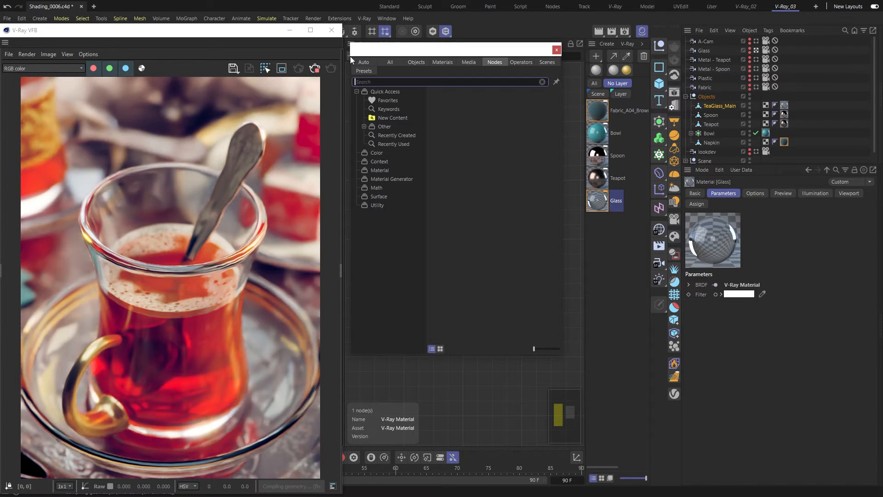
type("blend")
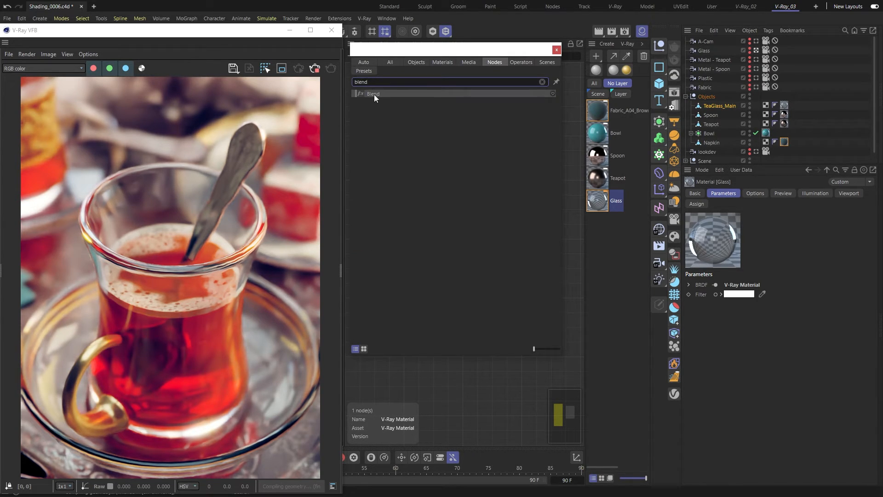
double_click(374, 93)
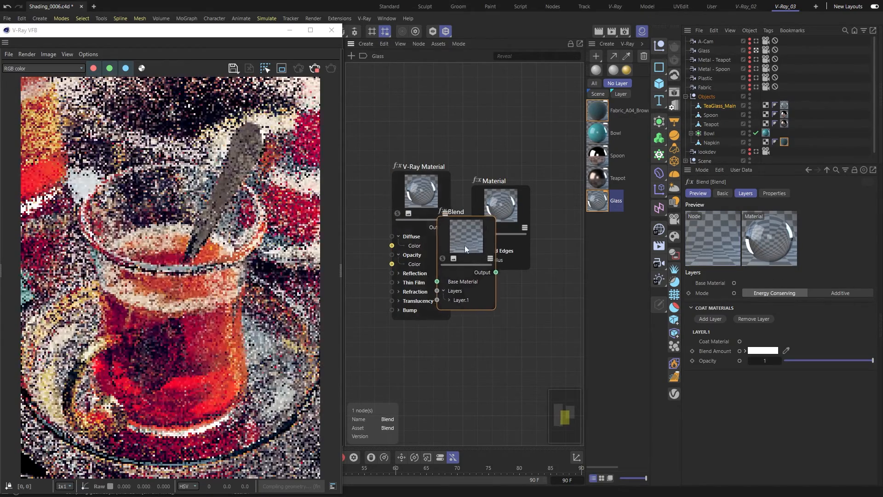
- Connect the Blend output to the Material's BRDF input and the glass V-Ray Material to the Blend's Base Material
left_click_drag(462, 241, 499, 305)
left_click_drag(500, 228, 544, 236)
left_click_drag(531, 337, 516, 250)
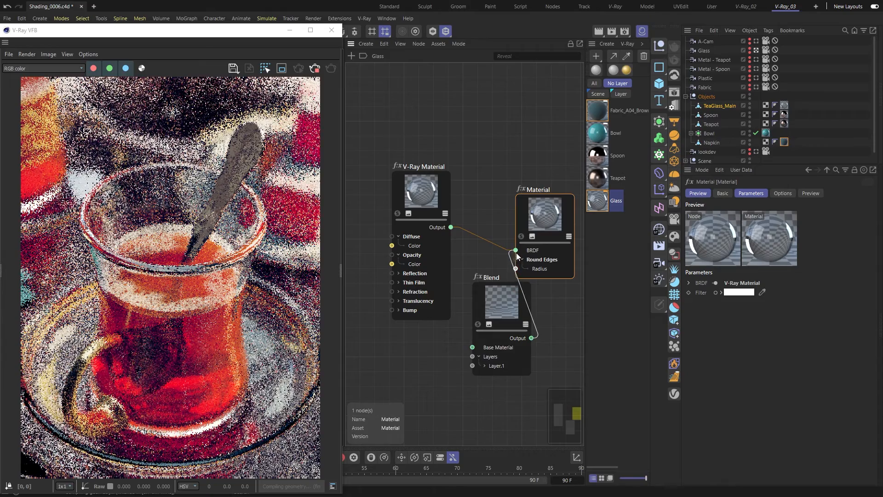
left_click_drag(425, 212, 407, 218)
left_click_drag(482, 296, 458, 268)
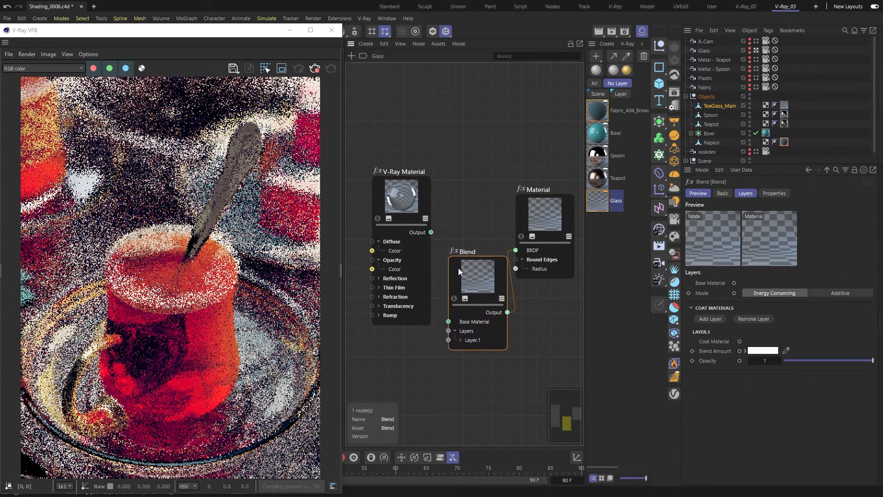
left_click(461, 340)
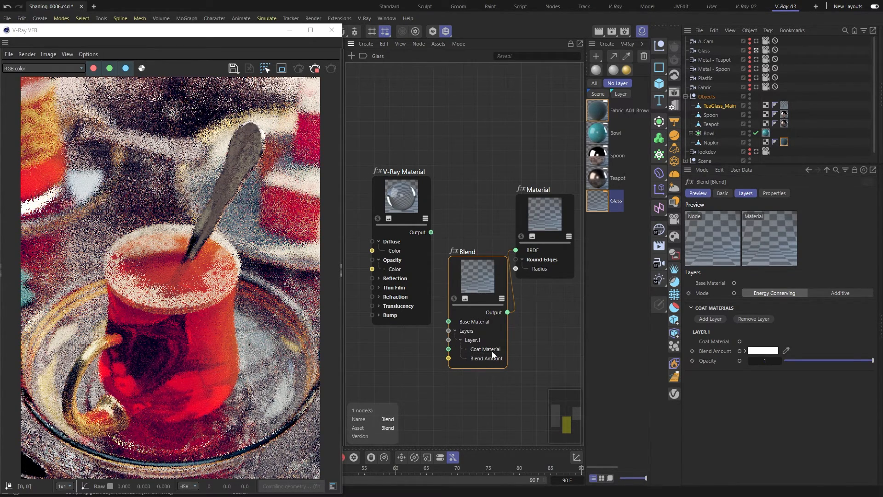
left_click_drag(449, 322, 427, 233)
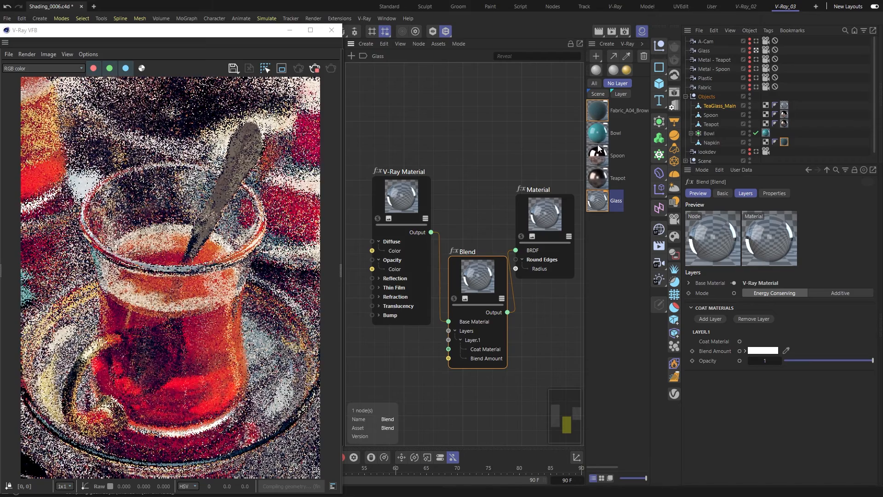
- Copy the V-Ray Material node from the Bowl material and paste it into the Glass material's graph
left_click(597, 141)
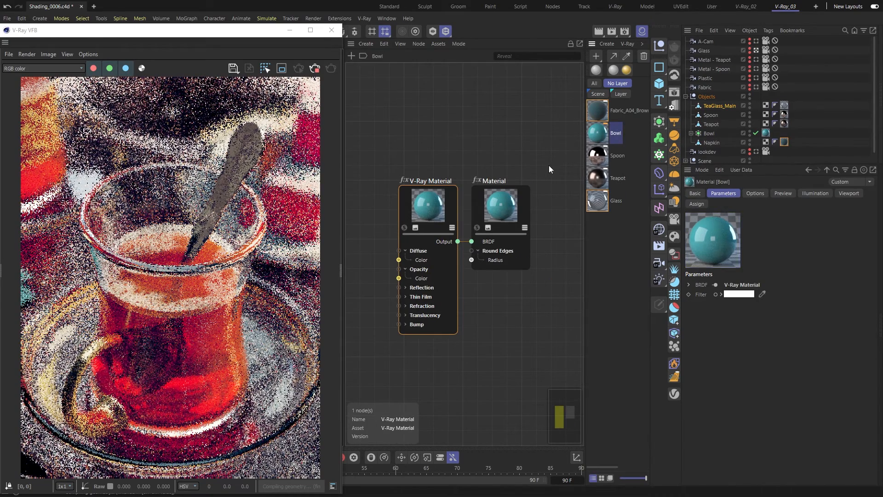
left_click(438, 206)
right_click(438, 206)
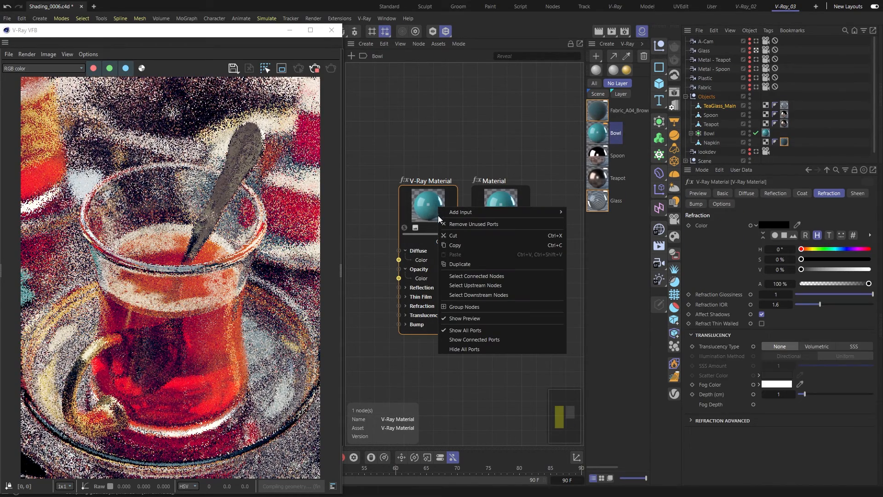
left_click(451, 246)
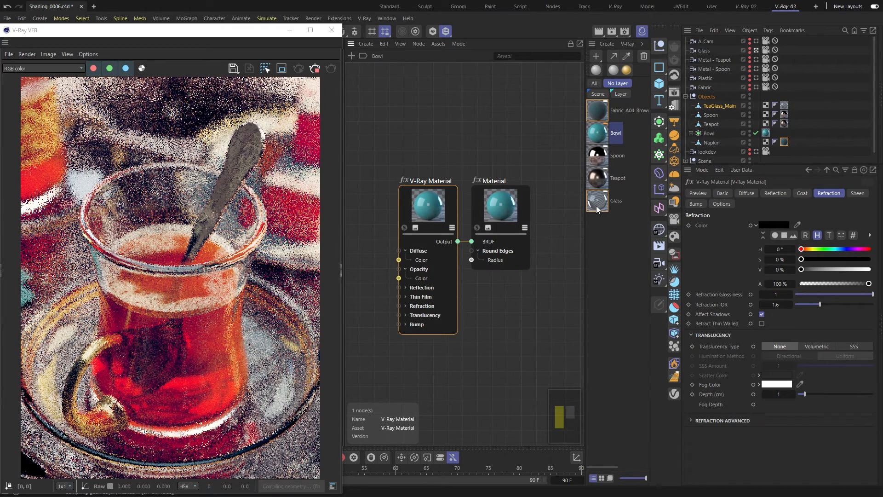
left_click(596, 201)
left_click(472, 225)
middle_click_drag(476, 218, 478, 216)
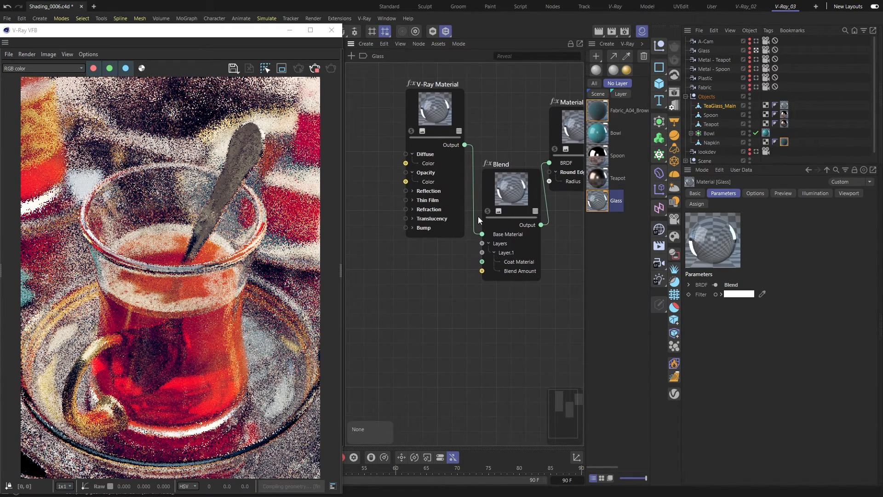
right_click(426, 300)
left_click(442, 345)
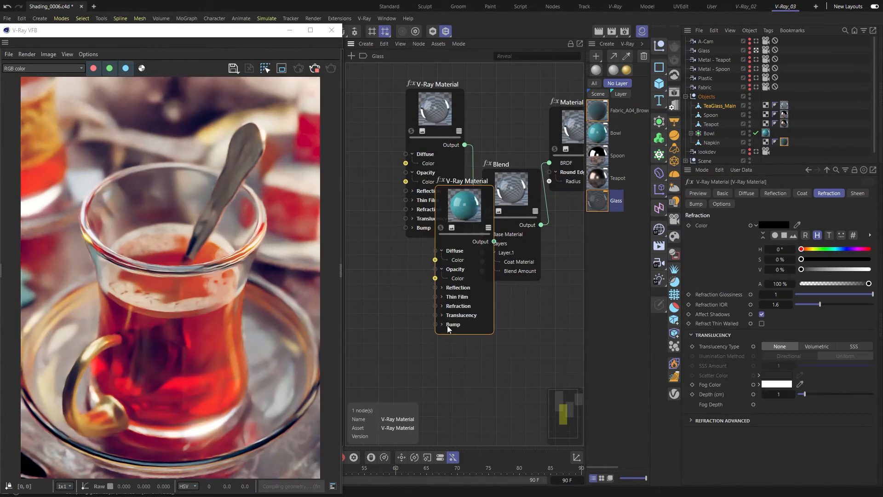
- Set the pasted V-Ray Material's diffuse color to H 40°, S 85%, V 79% and connect its Output to the Blend's Coat Material
left_click_drag(460, 230, 431, 281)
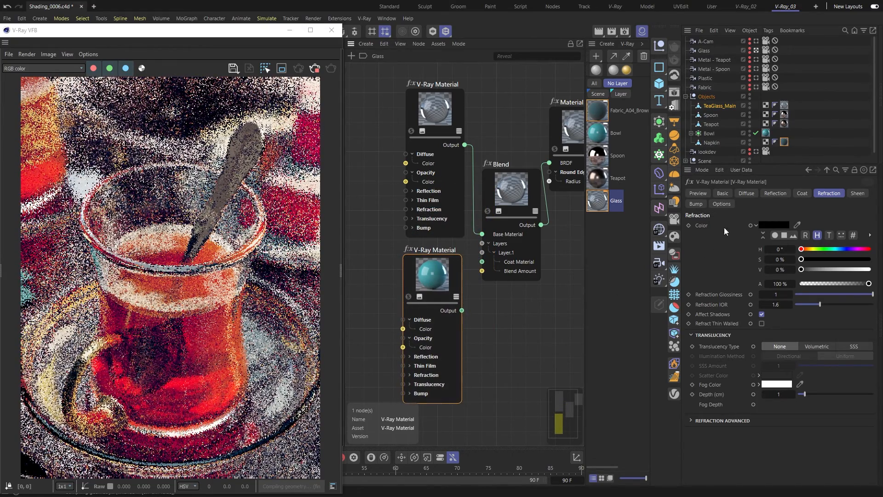
left_click(746, 193)
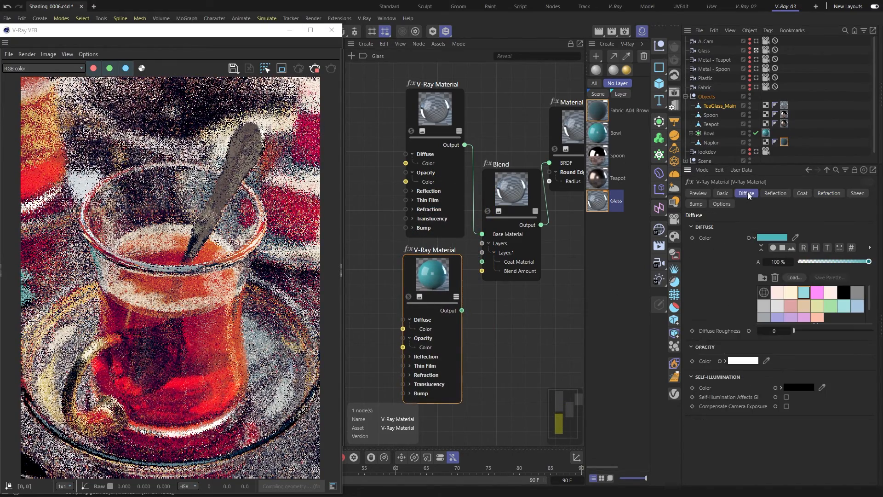
left_click(815, 247)
left_click_drag(830, 262, 854, 281)
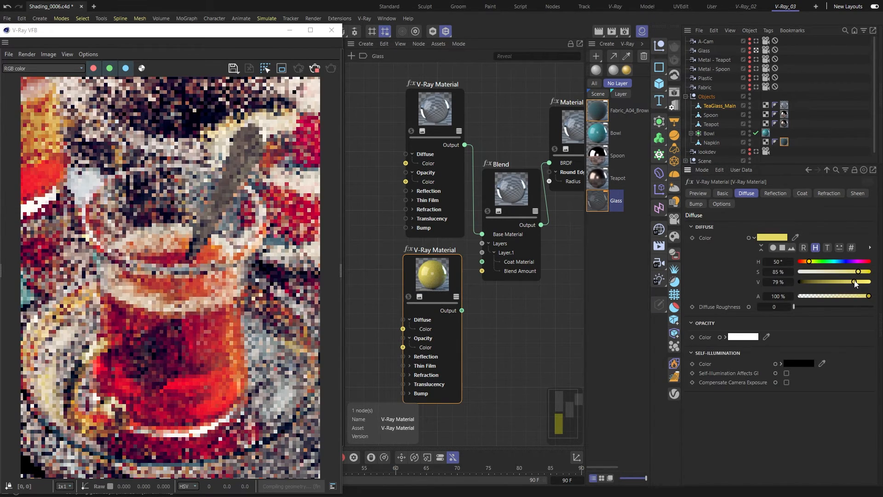
left_click_drag(808, 262, 807, 262)
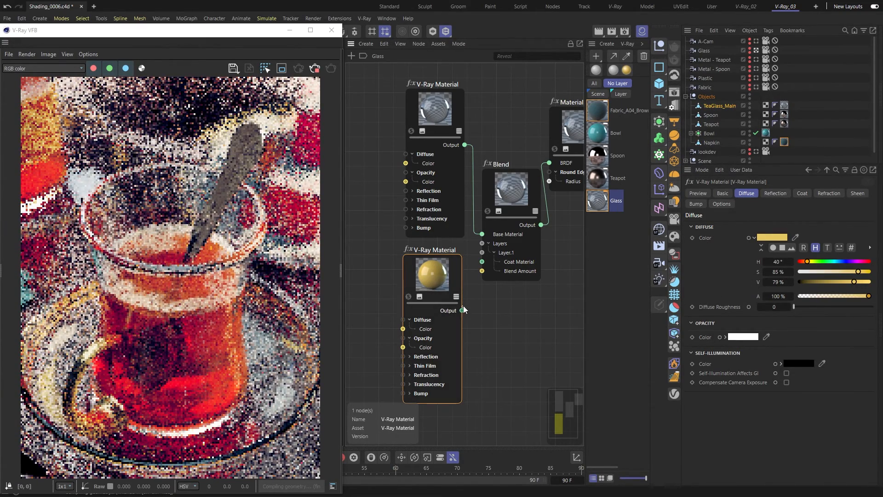
left_click_drag(461, 310, 482, 262)
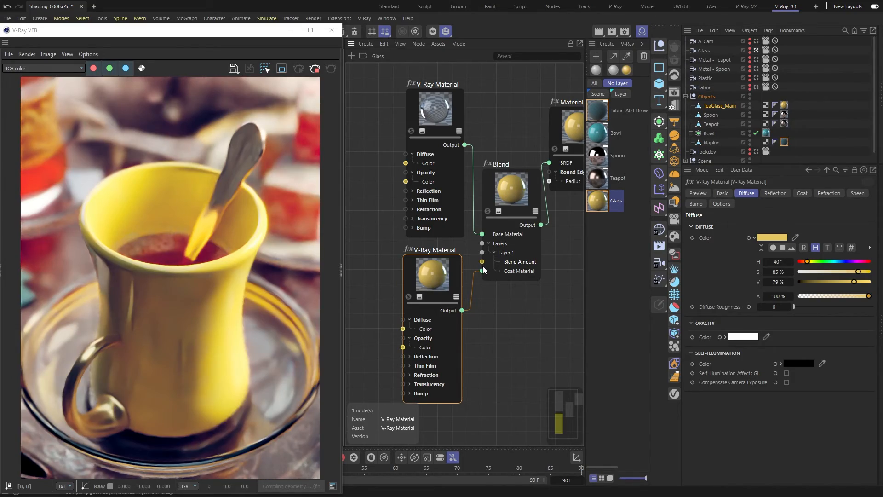
- Try the Blend node's Layer.1 Opacity at 0.59 and 0.16 and restore it to 1
left_click(508, 202)
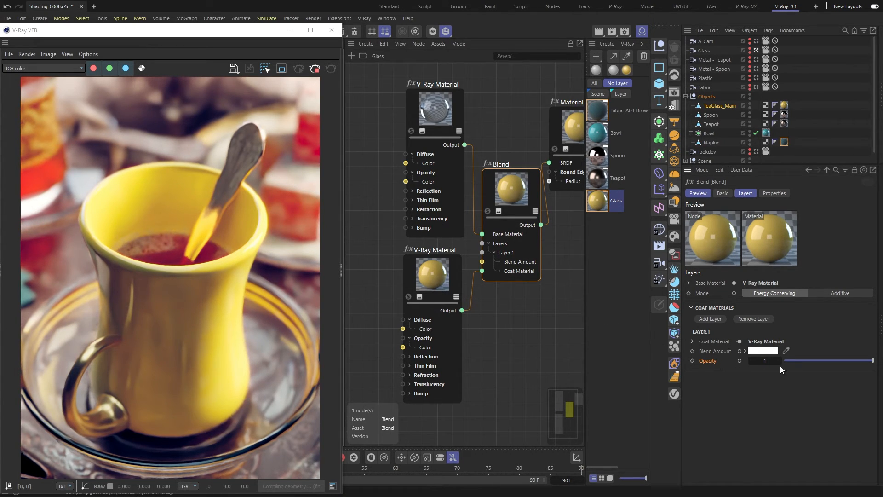
left_click_drag(872, 360, 837, 361)
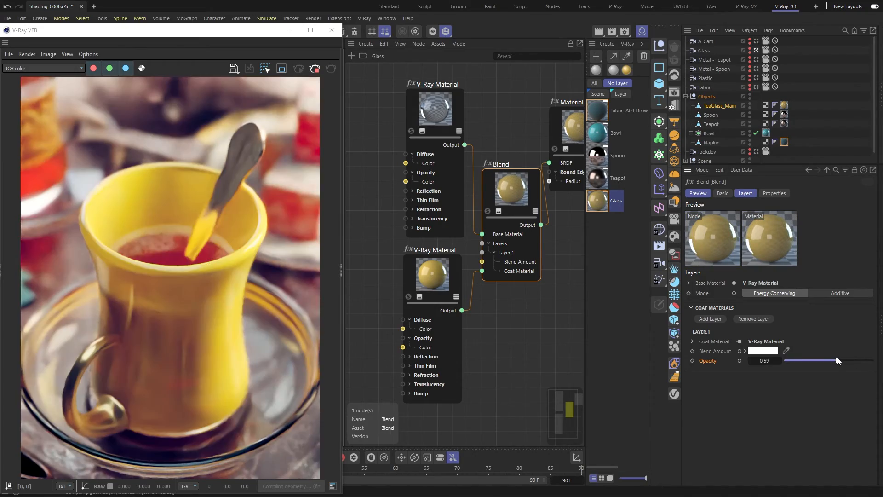
left_click_drag(837, 361, 799, 364)
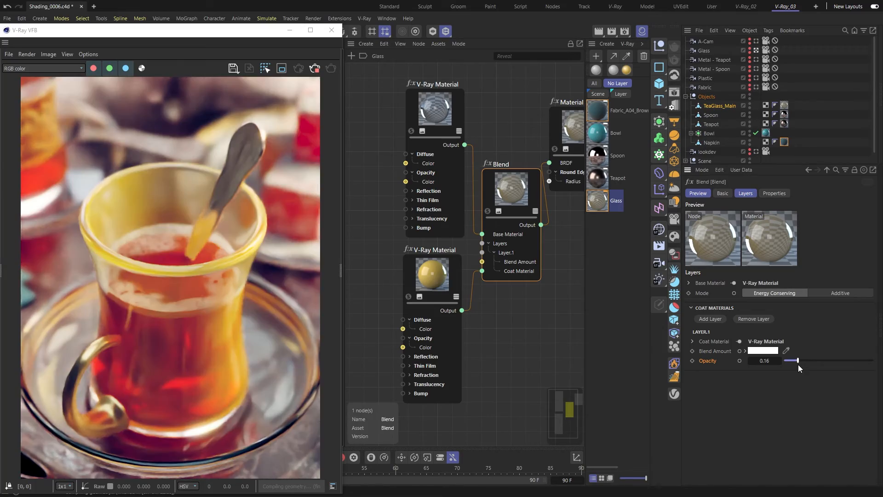
left_click_drag(798, 364, 875, 366)
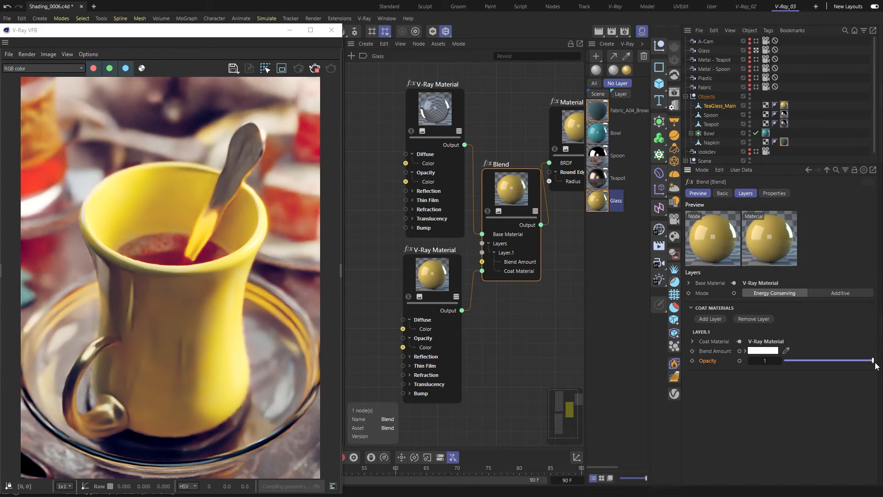
- Connect the ornament Bitmap's Output to the Blend's Blend Amount, with the gold material node placed below it, and switch to A-Cam
left_click_drag(882, 368, 486, 263)
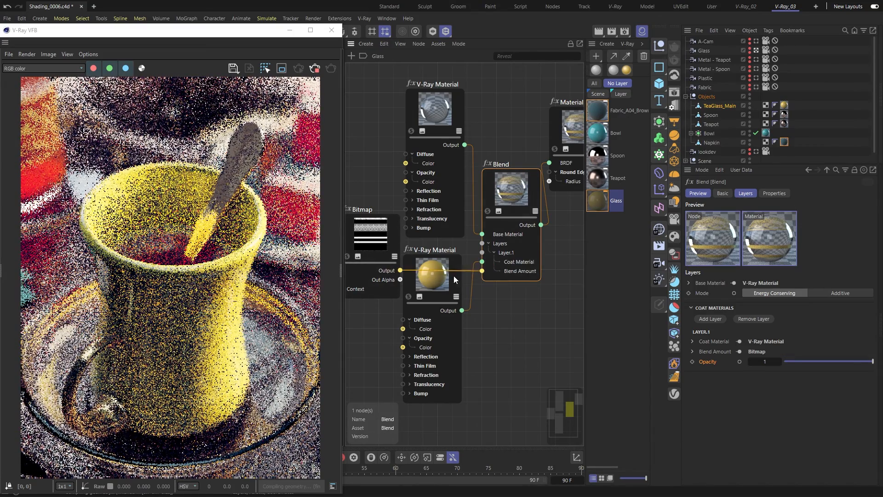
left_click_drag(434, 284, 437, 326)
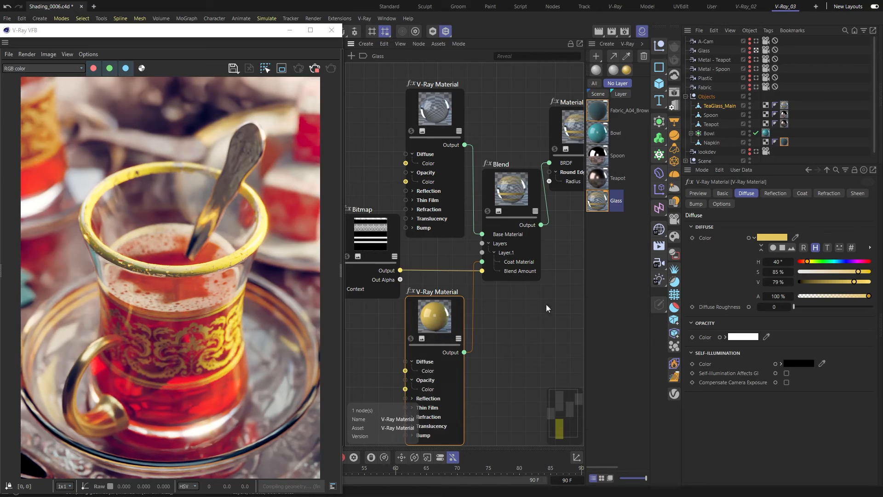
left_click(757, 42)
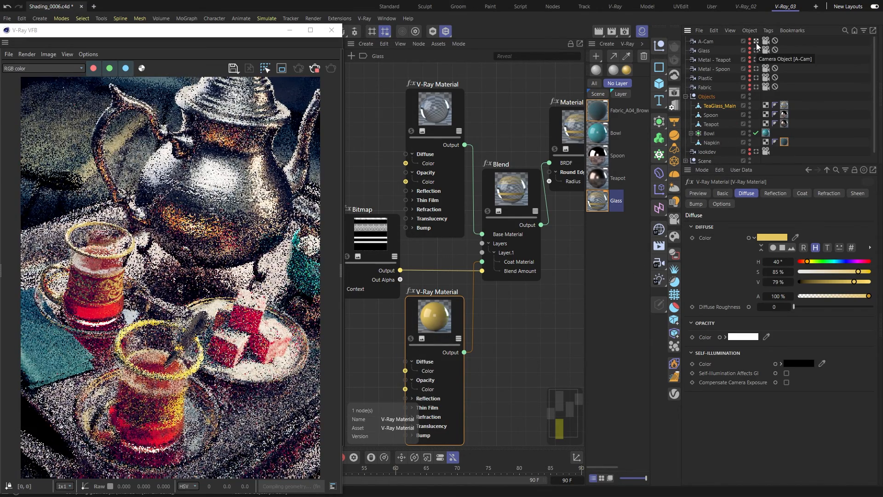